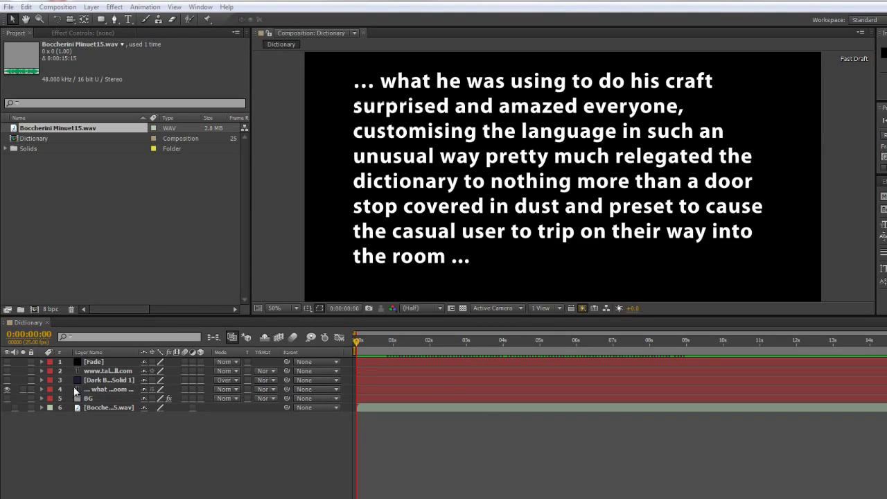
# - Preview the finished text animation in the Dictionary composition from the beginning
pyautogui.click(29, 391)
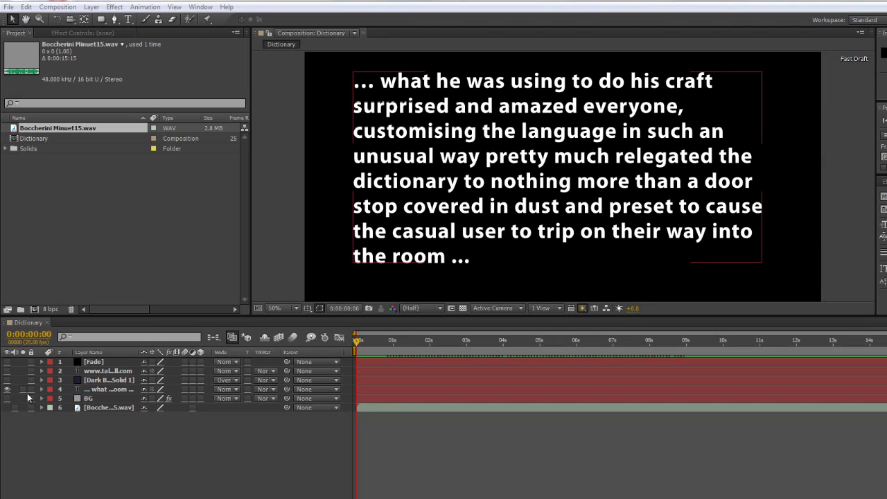
pyautogui.click(381, 461)
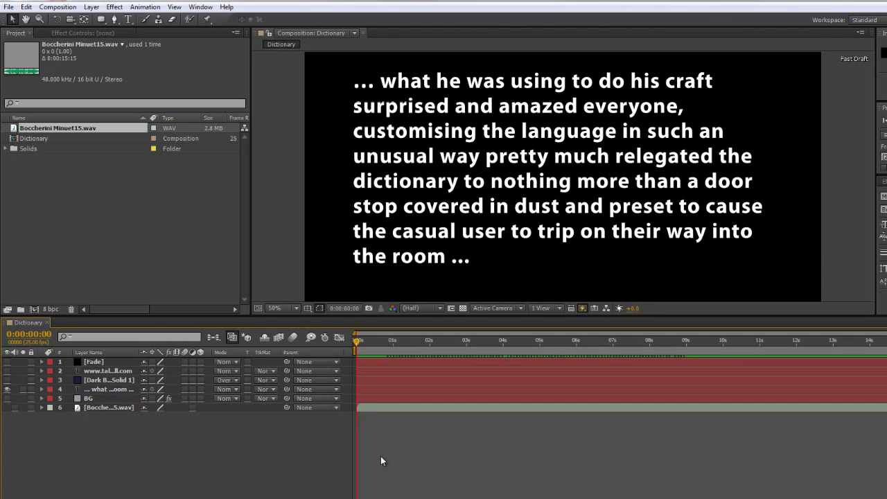
pyautogui.press('space')
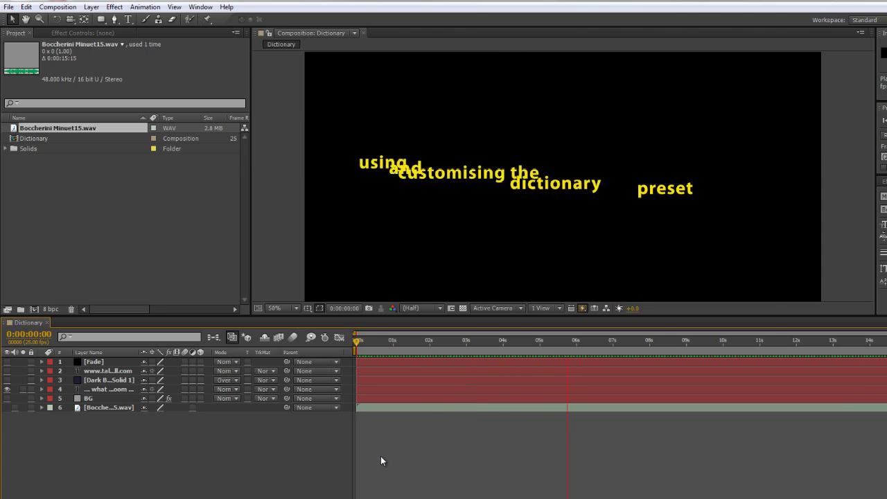
# - Examine the text animators on the finished text layer (layer 4), collapse its properties and hide the layer
pyautogui.click(63, 389)
pyautogui.click(42, 389)
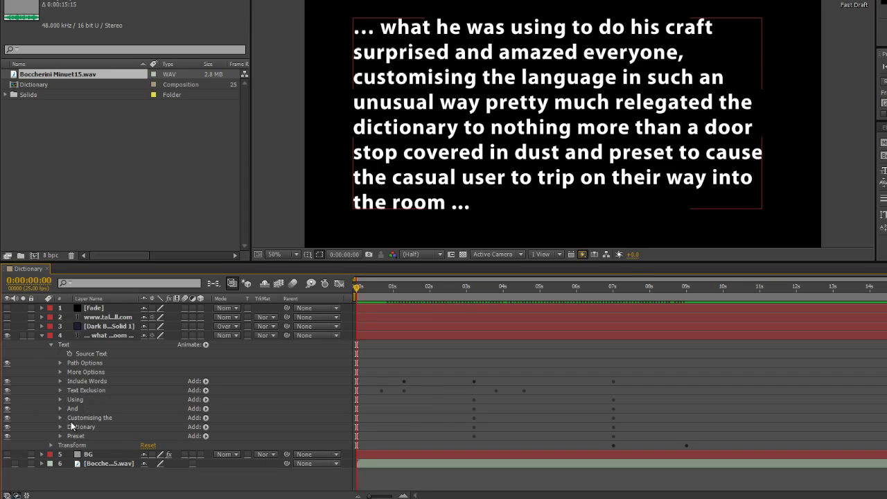
pyautogui.click(42, 334)
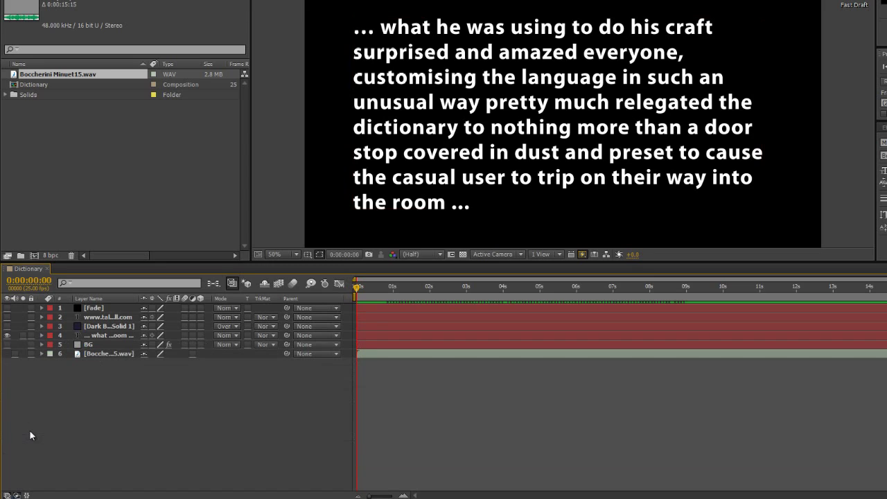
pyautogui.click(7, 335)
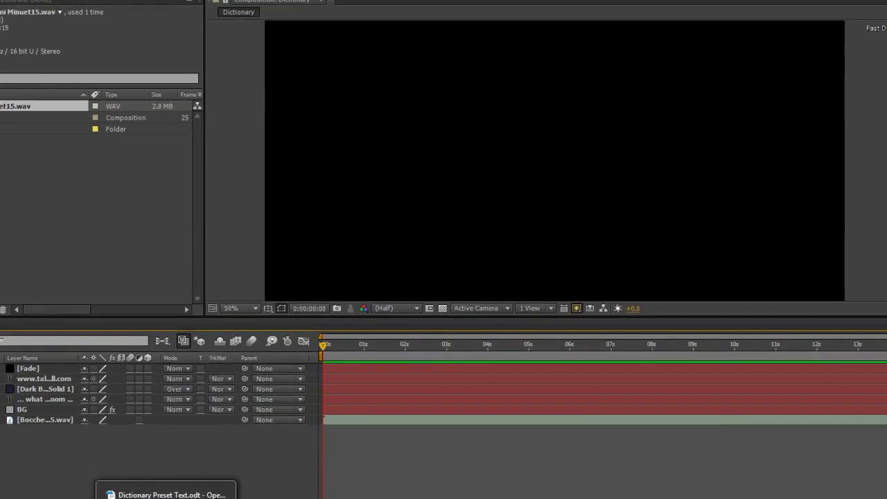
# - Switch to OpenOffice Writer and copy the first paragraph of Dictionary Preset Text.odt, up to "into the room …"
pyautogui.click(228, 454)
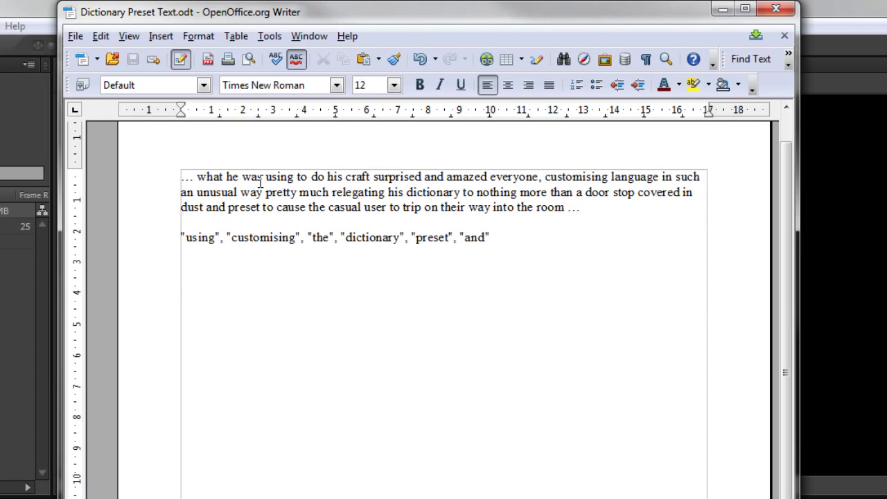
pyautogui.moveTo(592, 207); pyautogui.dragTo(118, 187)
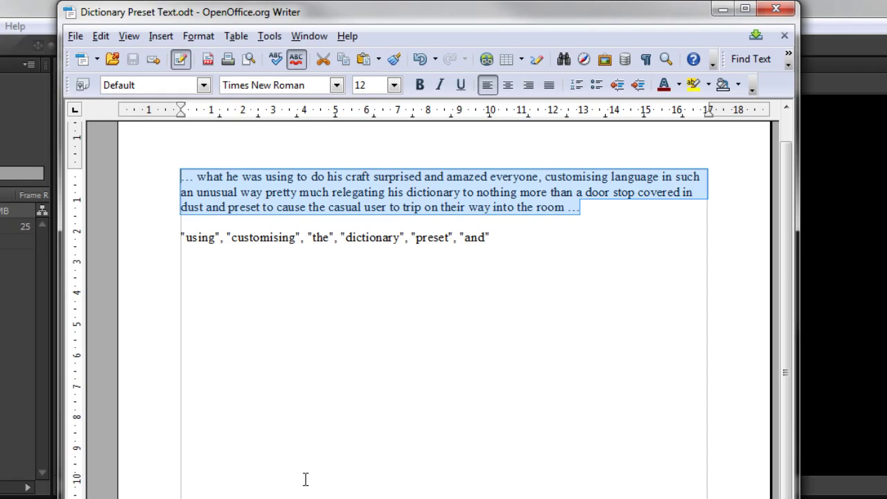
pyautogui.click(723, 10)
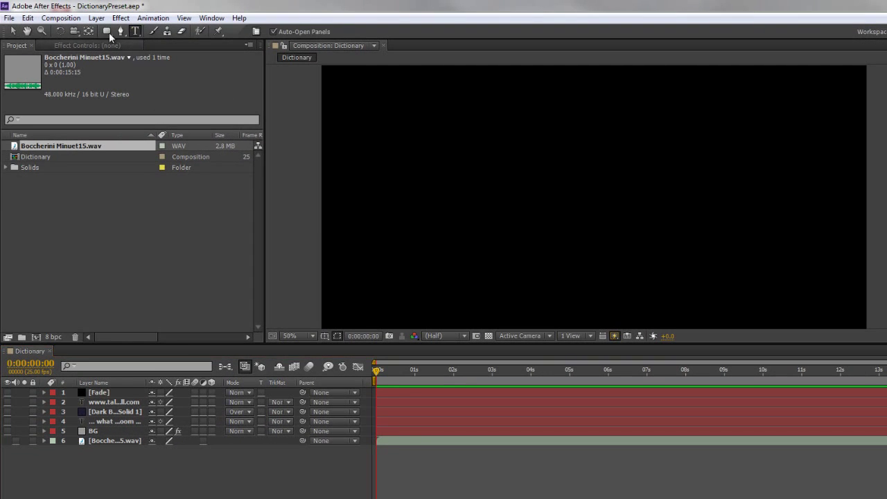
# - In After Effects, create a paragraph text box filling most of the composition frame and paste the copied paragraph into it
pyautogui.click(136, 31)
pyautogui.moveTo(348, 95); pyautogui.dragTo(847, 303)
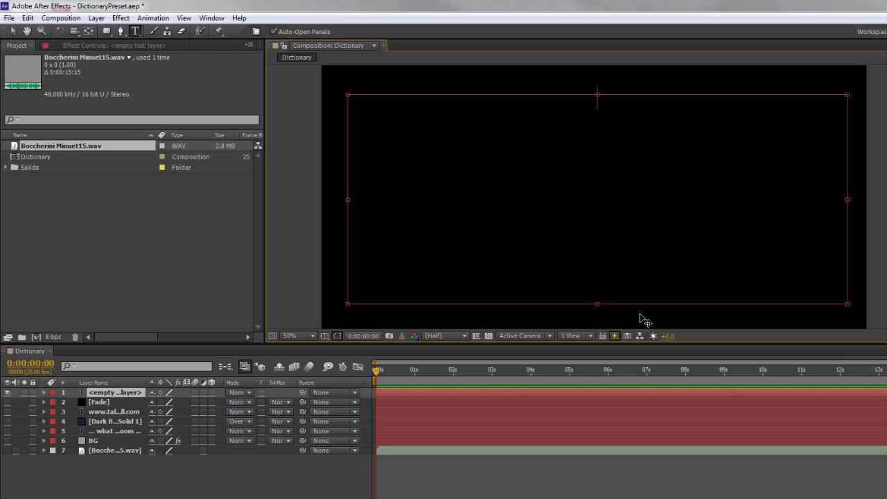
pyautogui.write('... what he was using to do his craft surprised and amazed everyone, customising language in such an unusual way pretty much relegating his dictionary to nothing more than a door stop covered in dust and preset to cause the casual user to trip on their way into the room ...')
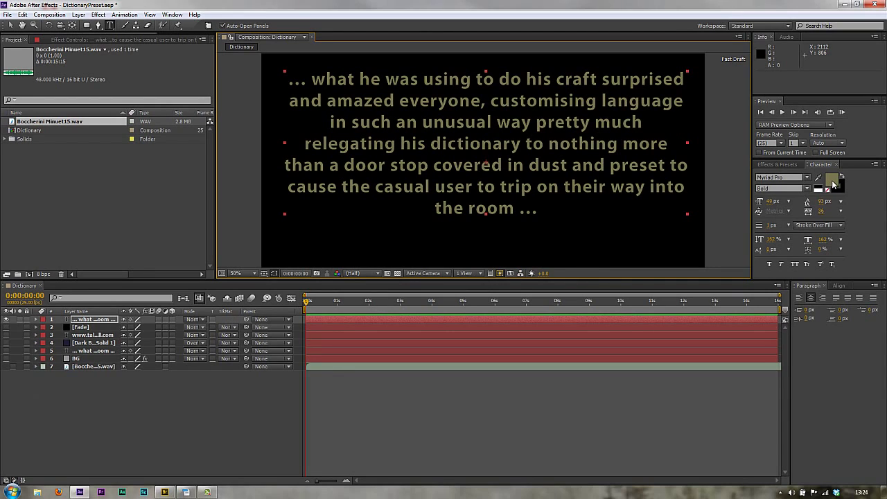
# - Set the fill color of all the new layer's text to white and left-align the paragraph
pyautogui.doubleClick(90, 320)
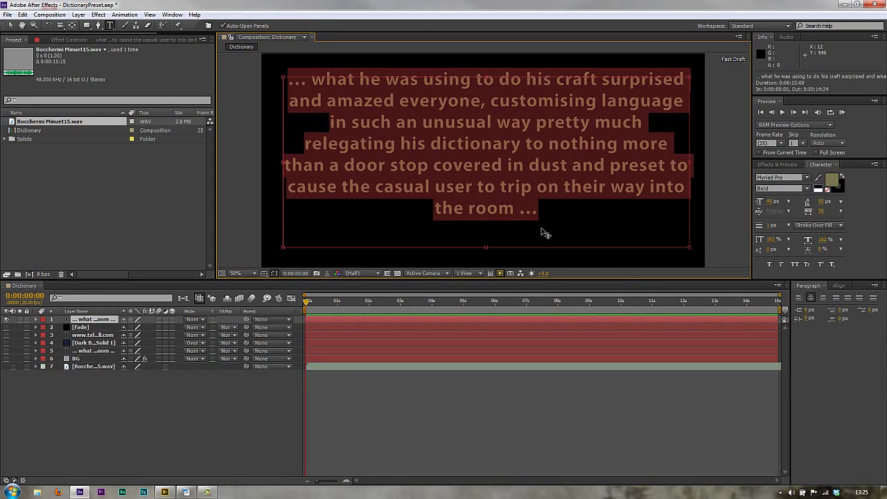
pyautogui.click(820, 188)
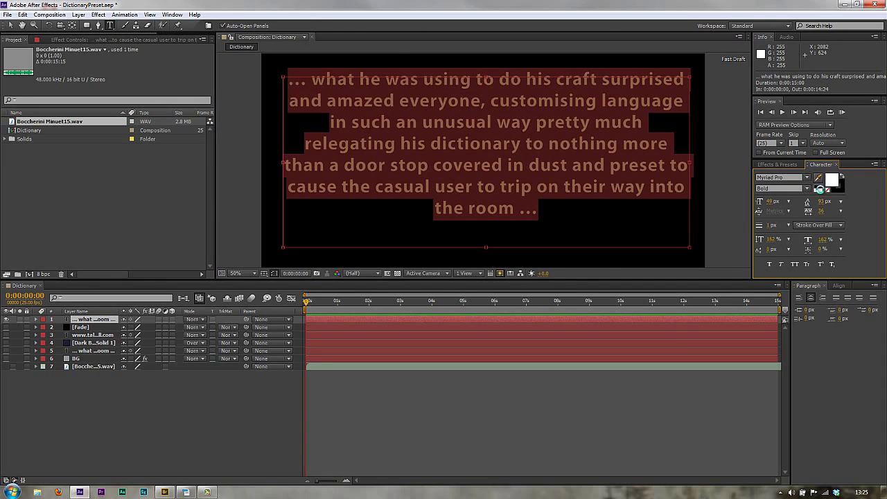
pyautogui.click(798, 299)
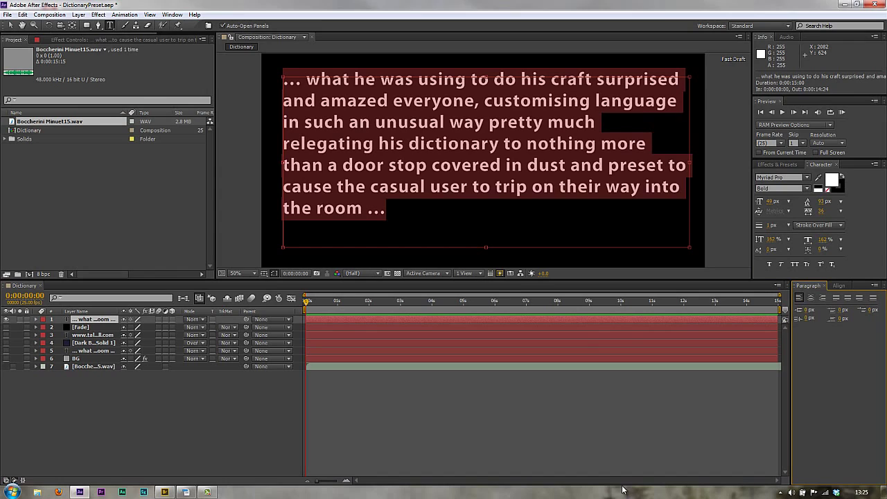
# - Open the animation presets for browsing in Adobe Bridge
pyautogui.click(195, 406)
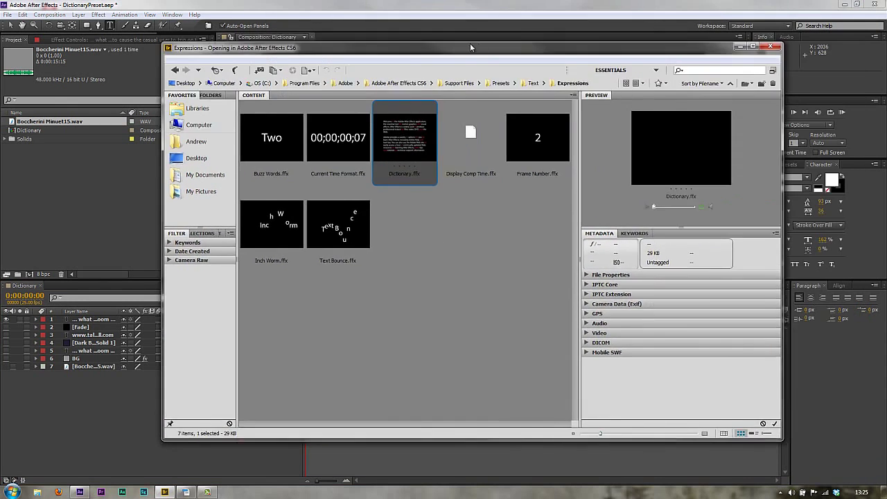
pyautogui.moveTo(470, 43); pyautogui.dragTo(372, 42)
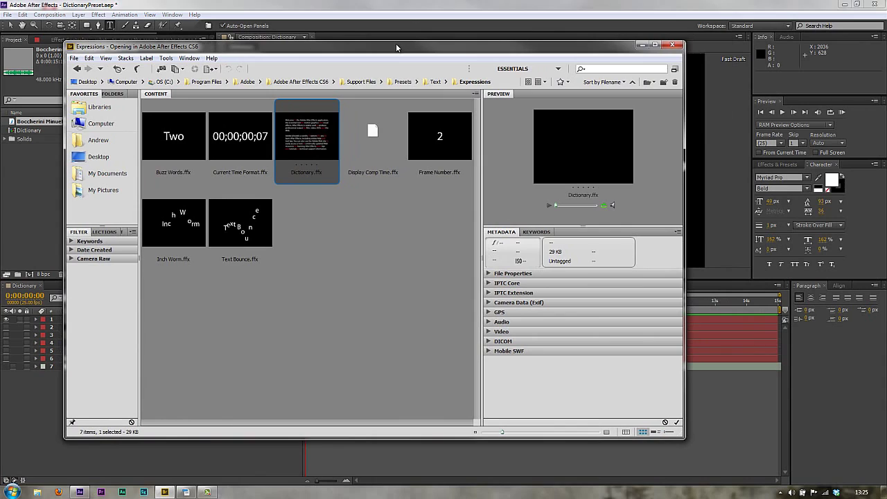
pyautogui.click(788, 165)
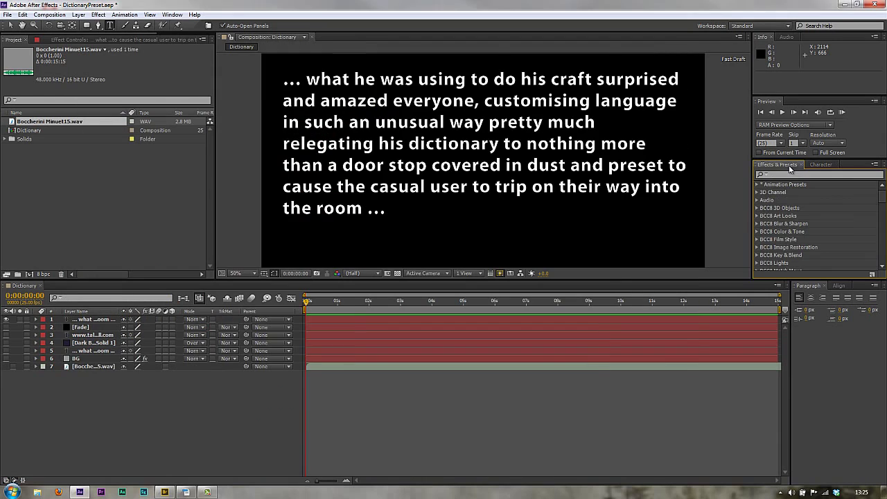
pyautogui.click(875, 165)
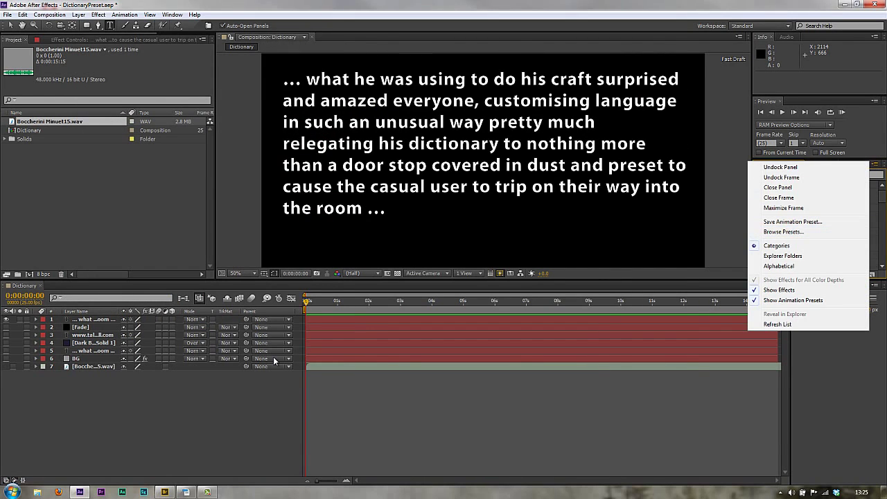
pyautogui.click(801, 235)
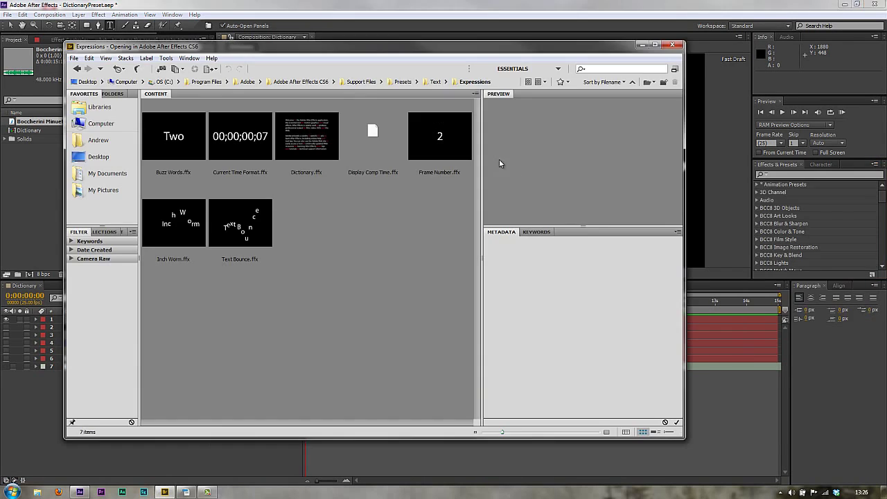
# - Preview Dictionary.ffx from the Expressions folder of the Text presets, and close Bridge
pyautogui.click(402, 82)
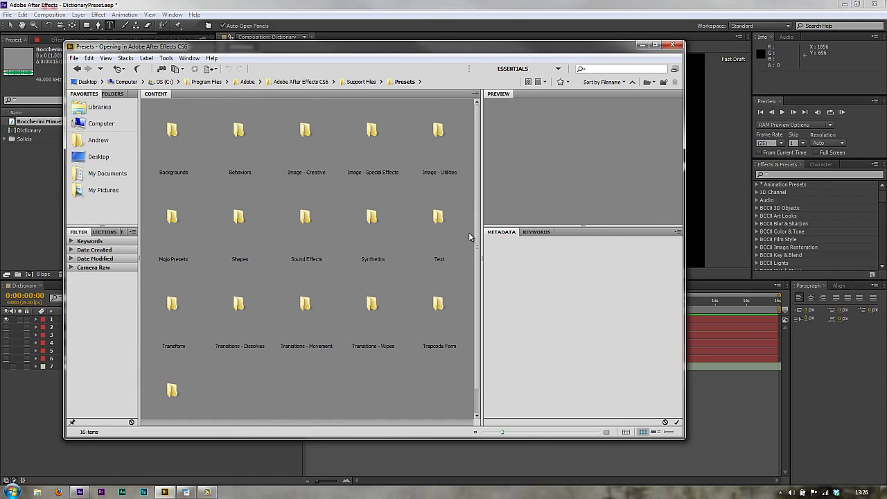
pyautogui.doubleClick(433, 220)
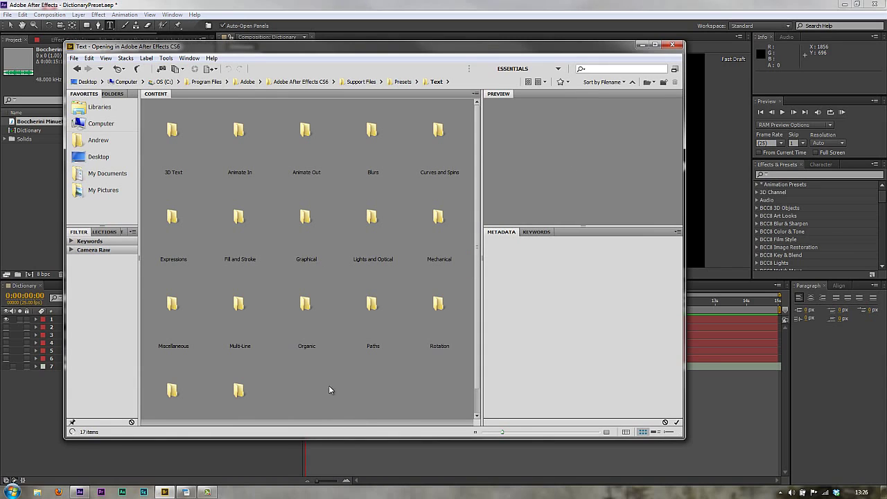
pyautogui.doubleClick(172, 220)
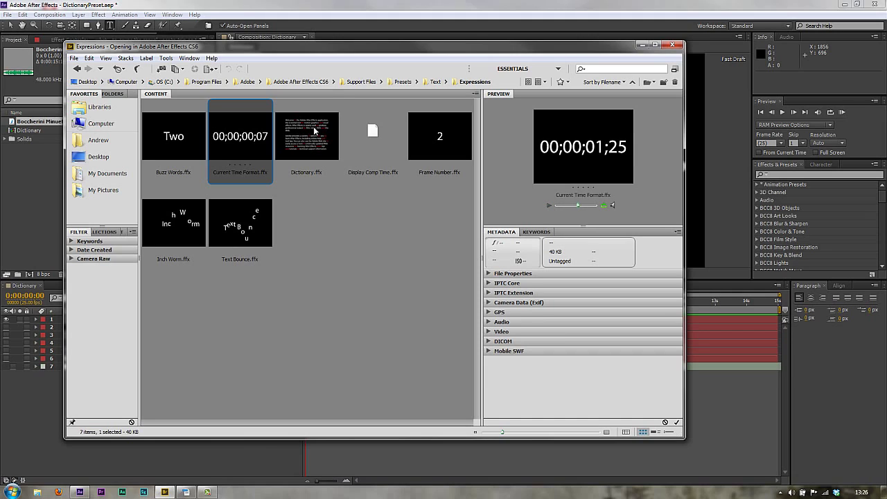
pyautogui.click(306, 145)
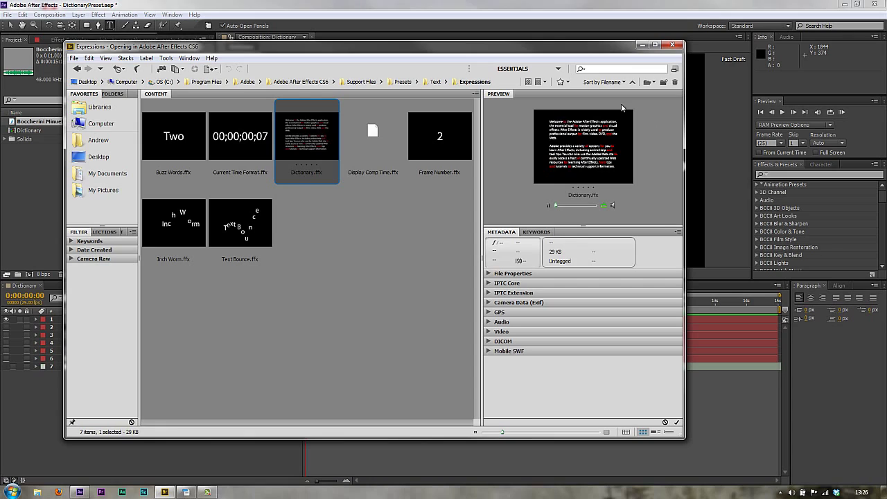
pyautogui.click(671, 46)
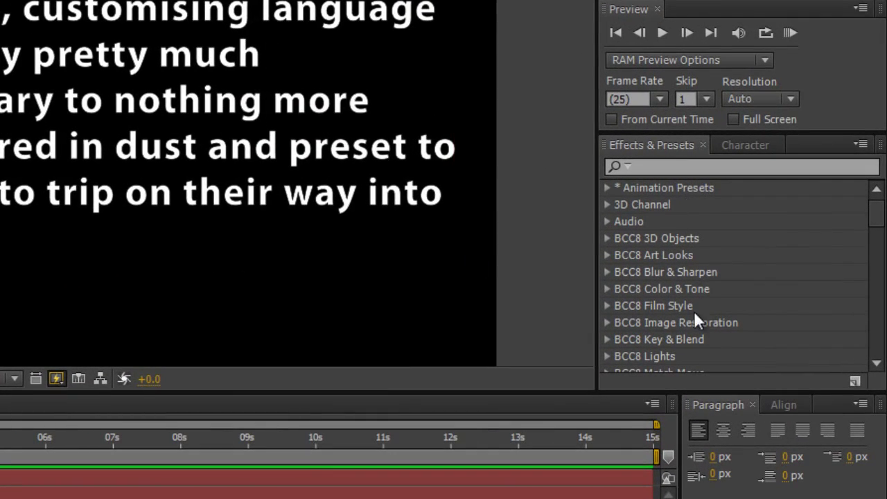
# - Apply the Dictionary animation preset from Text > Expressions to the new text layer
pyautogui.click(608, 187)
pyautogui.scroll(-3, 742, 312)
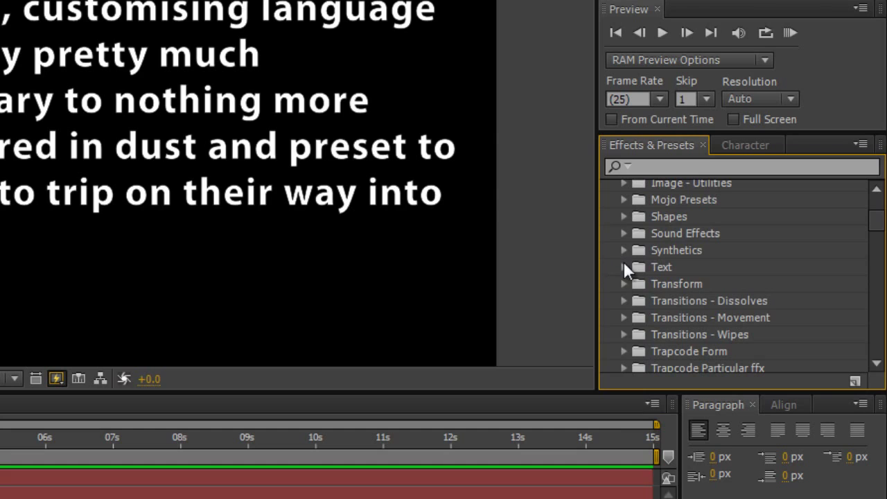
pyautogui.click(623, 267)
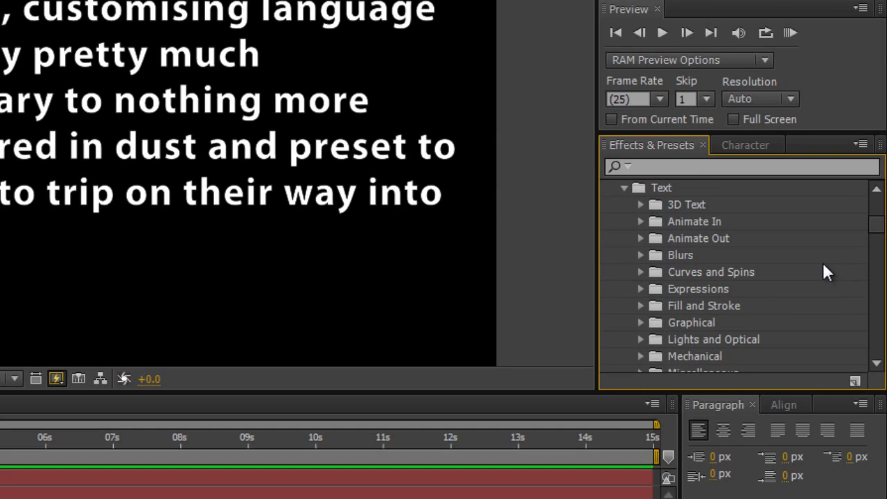
pyautogui.click(641, 289)
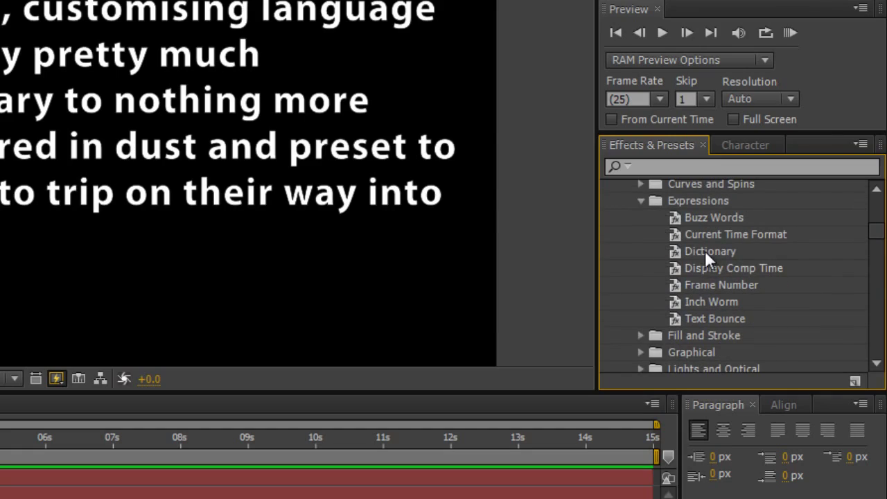
pyautogui.moveTo(704, 250); pyautogui.dragTo(343, 473)
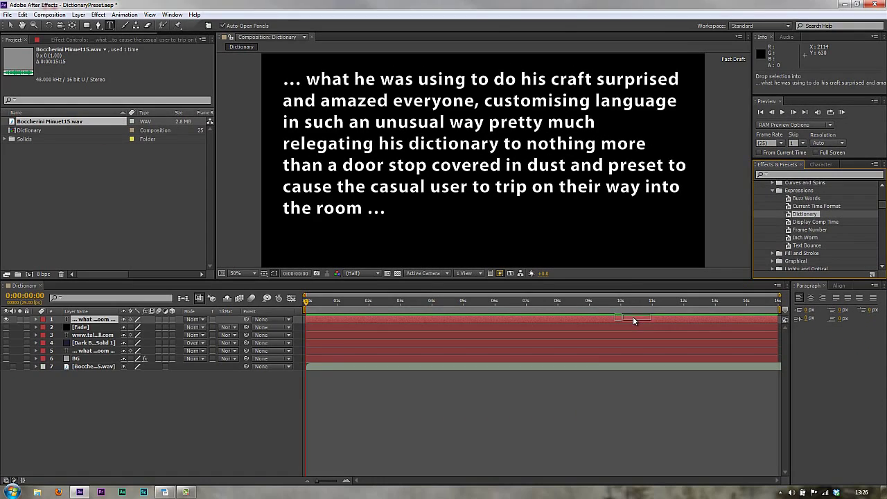
pyautogui.moveTo(633, 318); pyautogui.dragTo(633, 319)
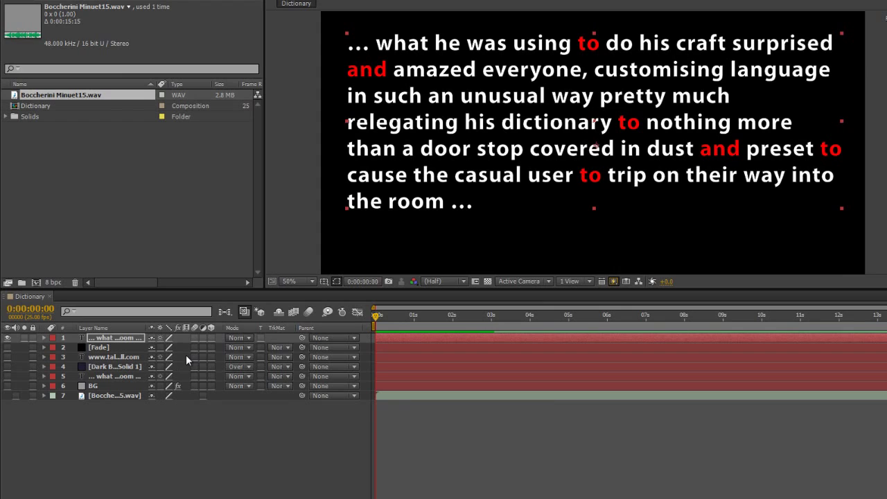
# - Reveal the full Amount expression of Expression Selector 1 under Animator 1 on the new text layer
pyautogui.click(116, 339)
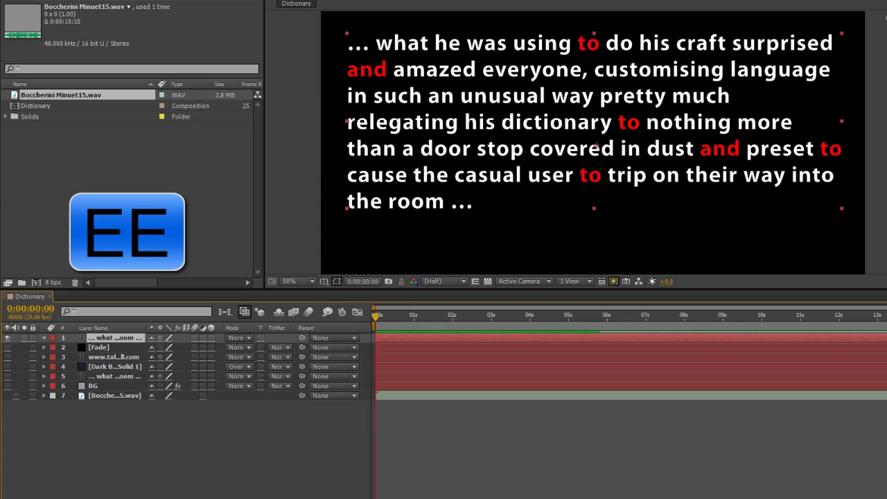
pyautogui.click(44, 339)
pyautogui.click(54, 348)
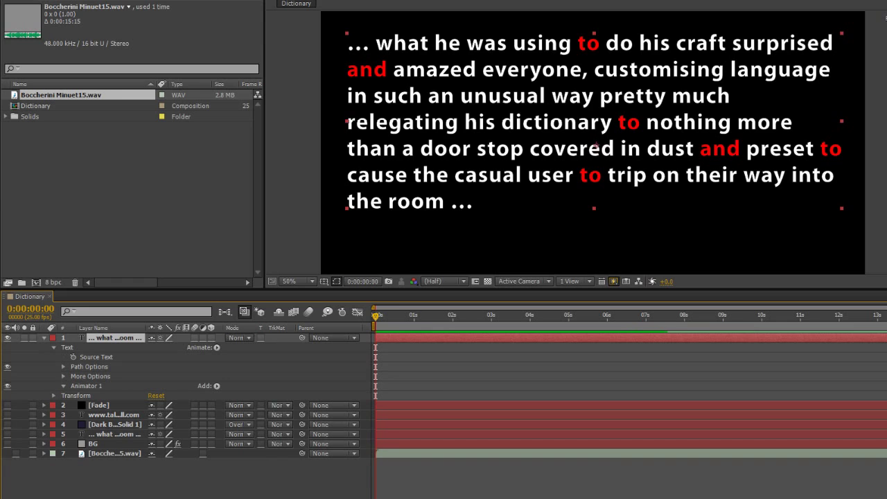
pyautogui.click(62, 385)
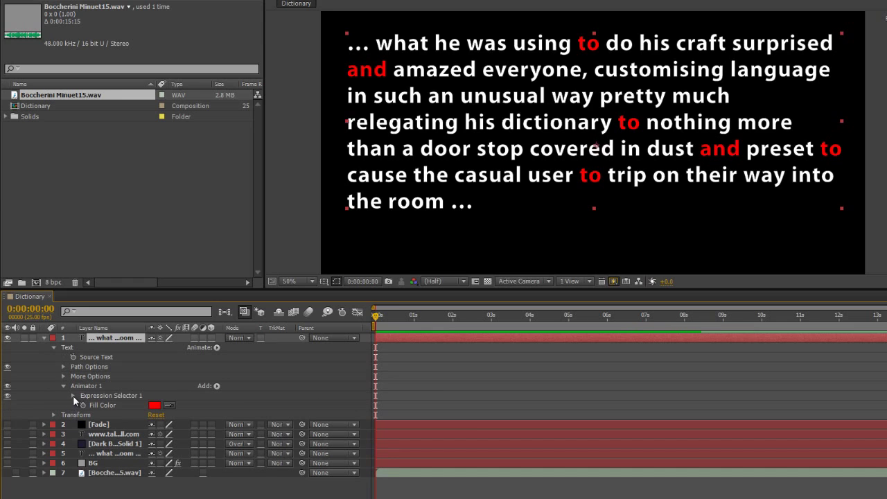
pyautogui.click(72, 395)
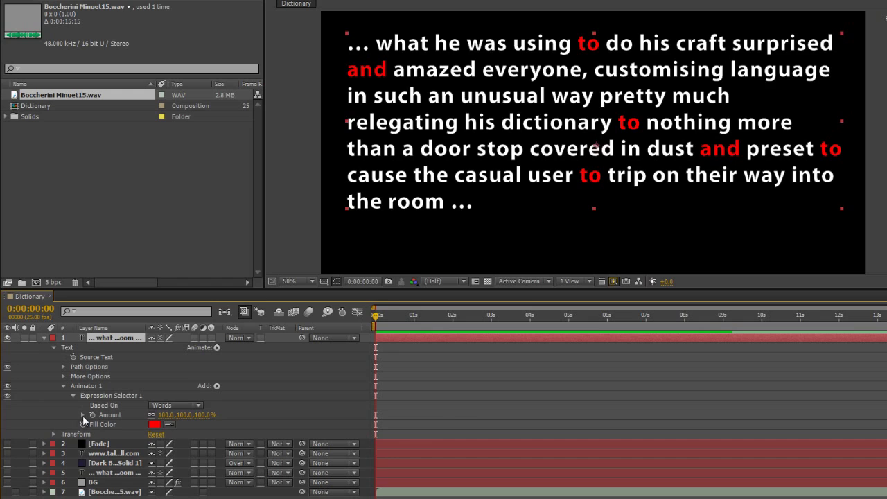
pyautogui.click(82, 415)
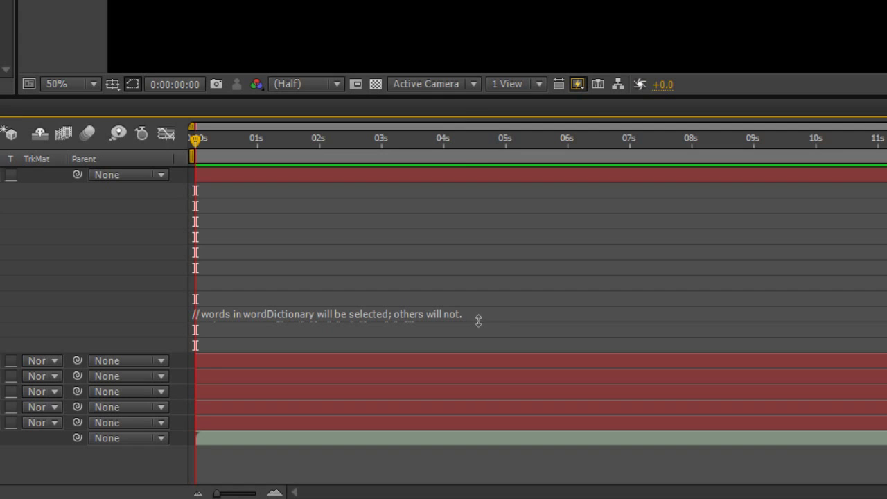
pyautogui.moveTo(478, 320); pyautogui.dragTo(479, 446)
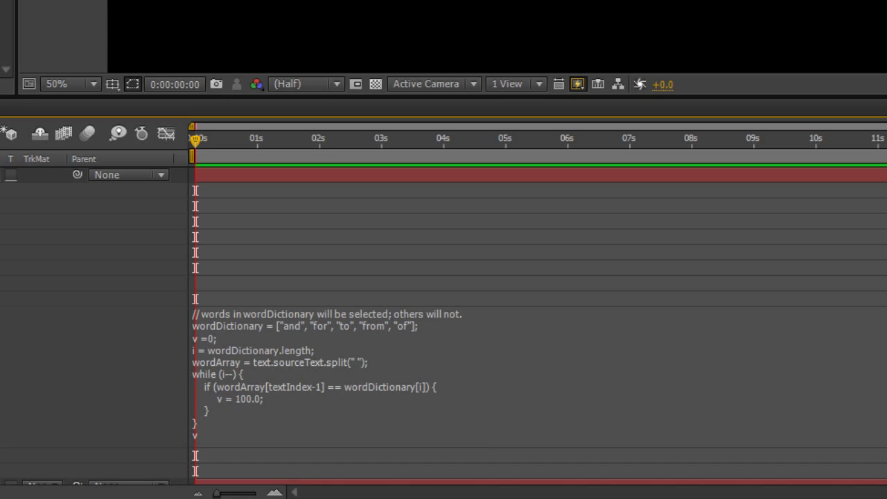
pyautogui.scroll(-5, 443, 326)
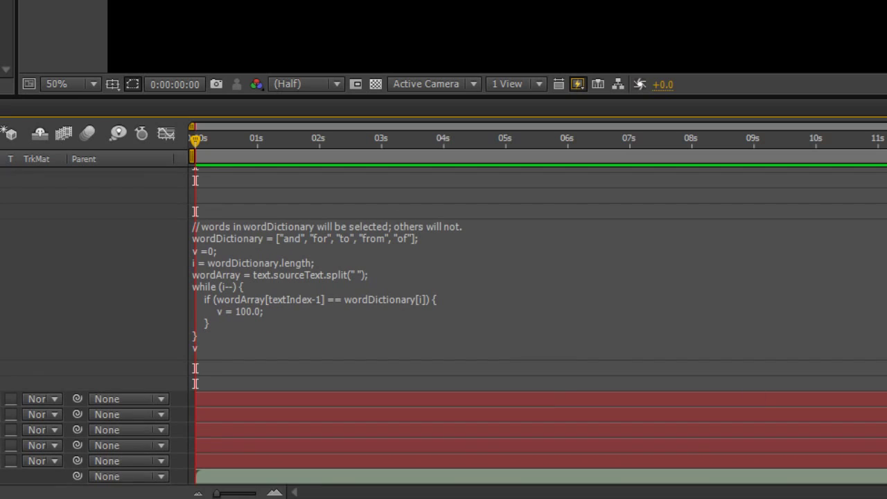
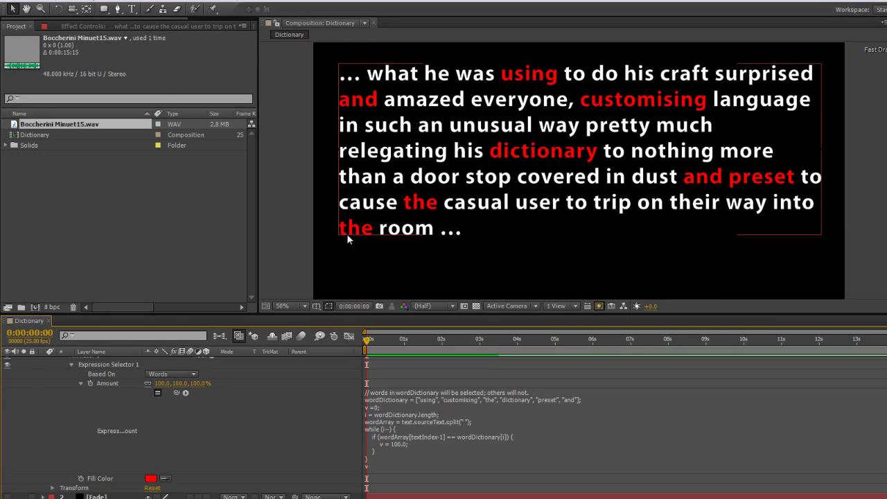
pyautogui.scroll(3, 263, 405)
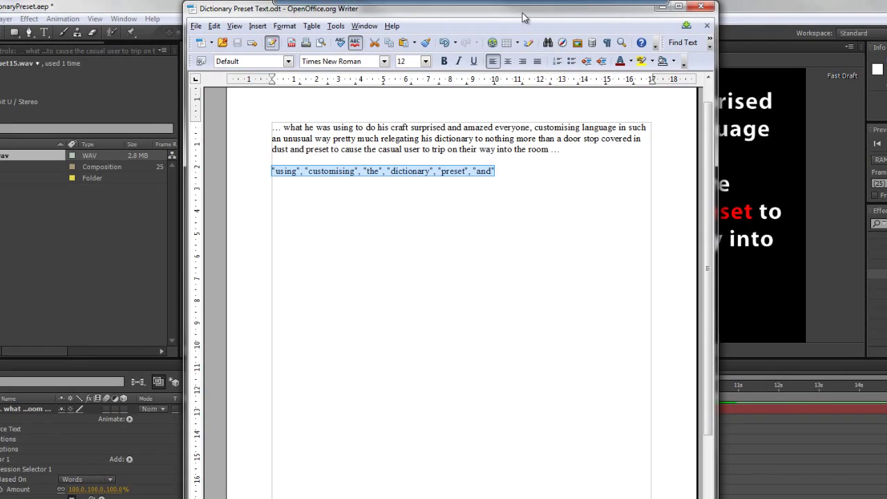
# - In the OpenOffice Writer document, delete "and" before "preset" and replace "the" before "casual" with "a" in the paragraph
pyautogui.moveTo(524, 11); pyautogui.dragTo(573, 305)
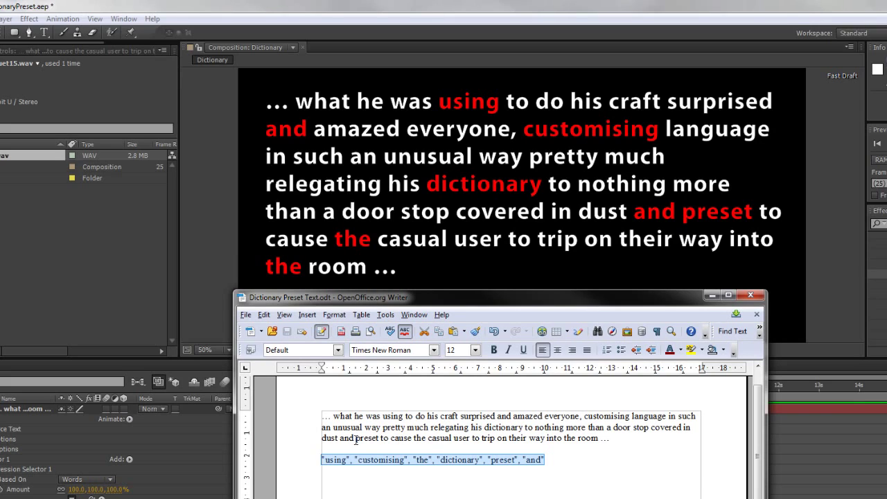
pyautogui.moveTo(354, 438)
pyautogui.mouseDown()
pyautogui.moveTo(331, 438)
pyautogui.moveTo(339, 441)
pyautogui.mouseUp()
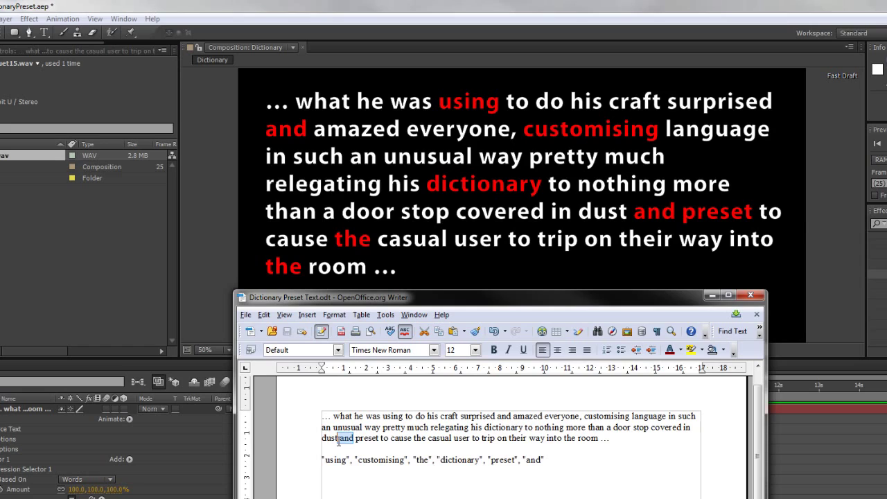
pyautogui.press('Delete')
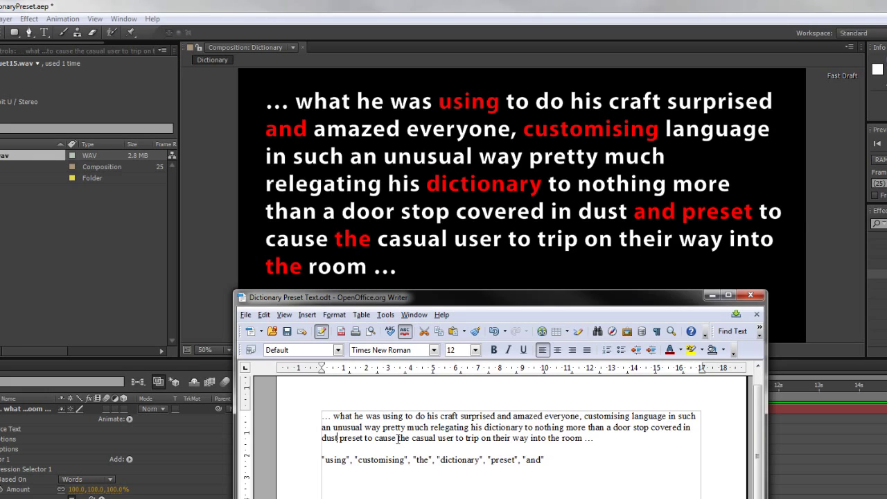
pyautogui.moveTo(398, 438); pyautogui.dragTo(411, 438)
pyautogui.write('a')
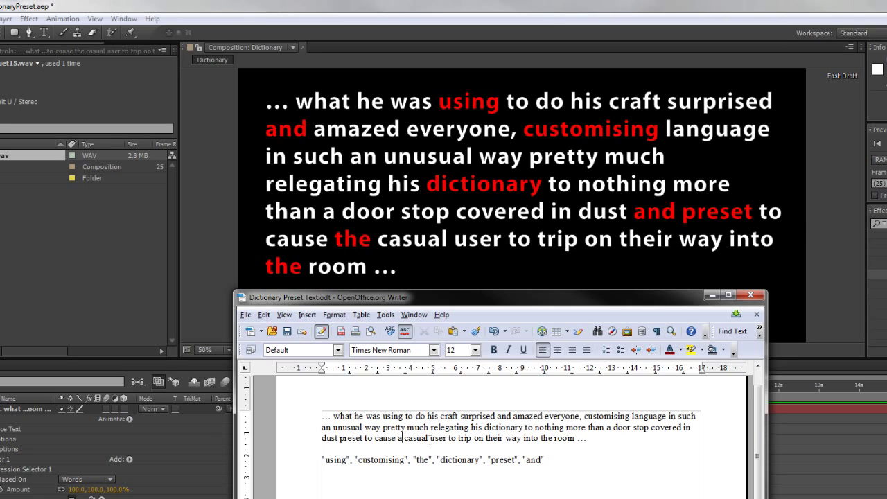
# - Copy the revised paragraph from Writer and paste it over the existing text of layer 1 in After Effects
pyautogui.click(277, 275)
pyautogui.moveTo(588, 438); pyautogui.dragTo(309, 416)
pyautogui.click(712, 295)
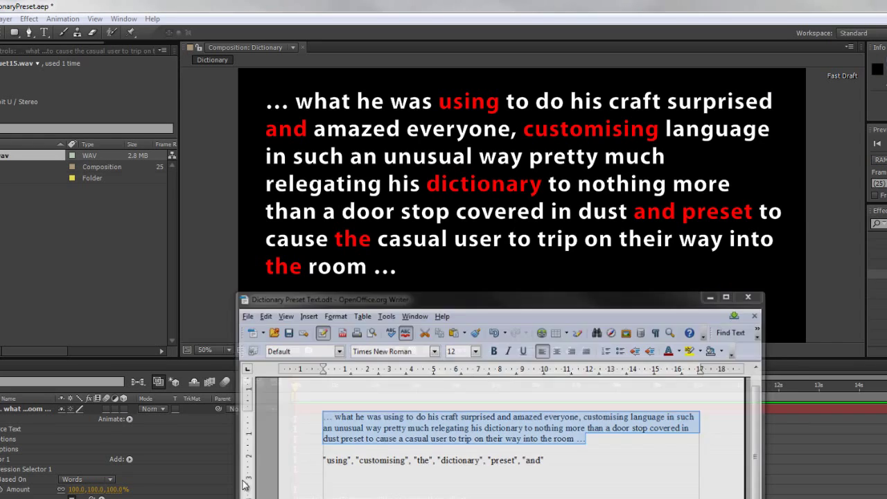
pyautogui.click(25, 409)
pyautogui.doubleClick(26, 409)
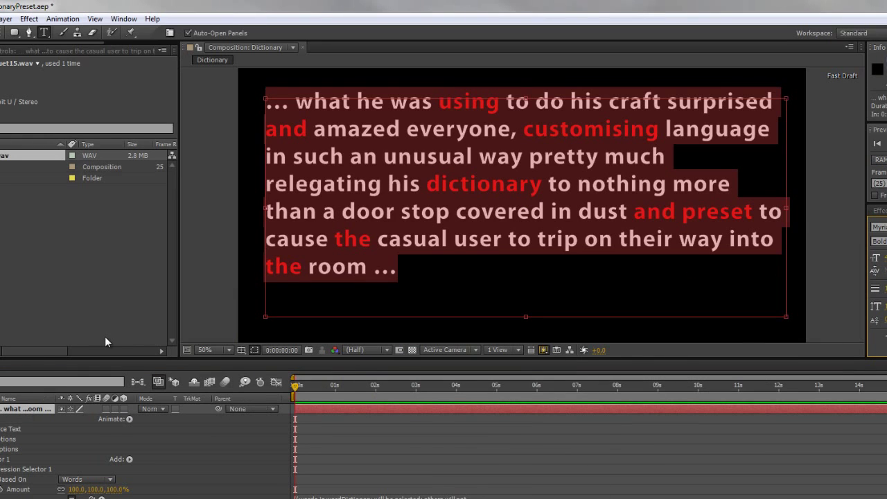
pyautogui.write('... what he was using to do his craft surprised and amazed everyone, customising language in such an unusual way pretty much relegating his dictionary to nothing more than a door stop covered in dust preset to cause a casual user to trip on their way into the room ...')
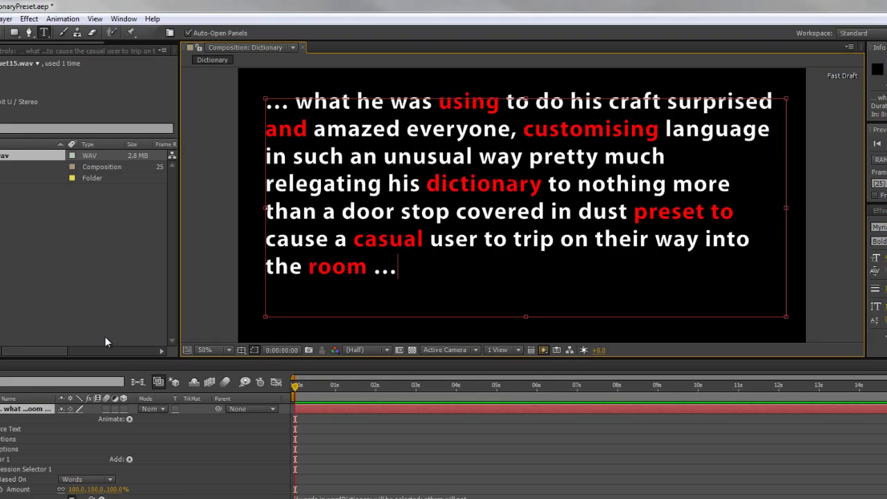
pyautogui.press('KP_Enter')
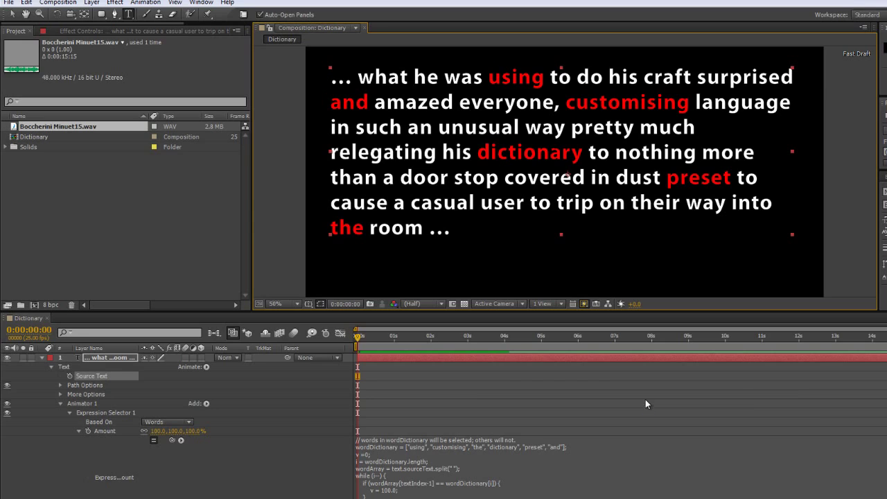
# - Collapse Expression Selector 1 and set the Fill Color of Animator 1 to white
pyautogui.click(69, 412)
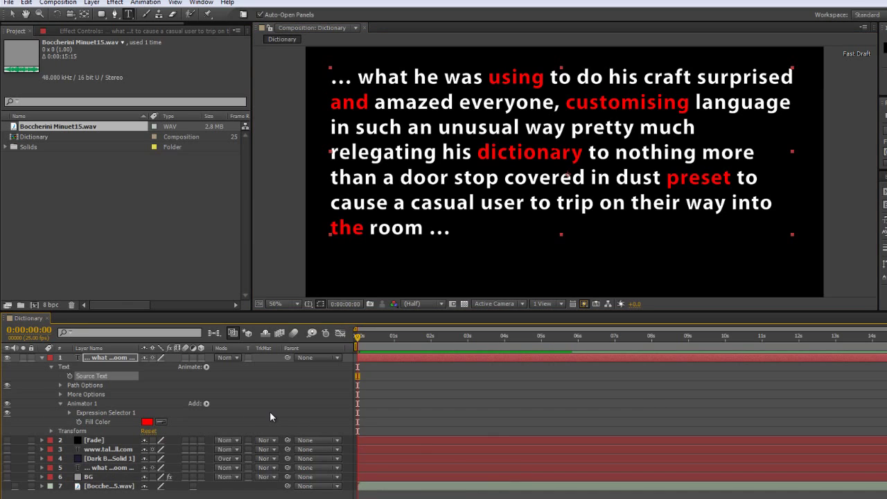
pyautogui.click(146, 423)
pyautogui.click(86, 87)
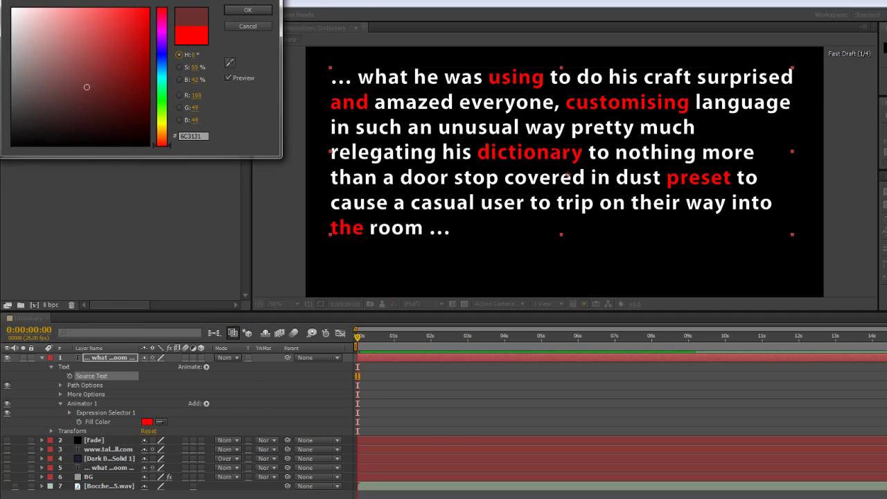
pyautogui.click(13, 9)
pyautogui.click(269, 13)
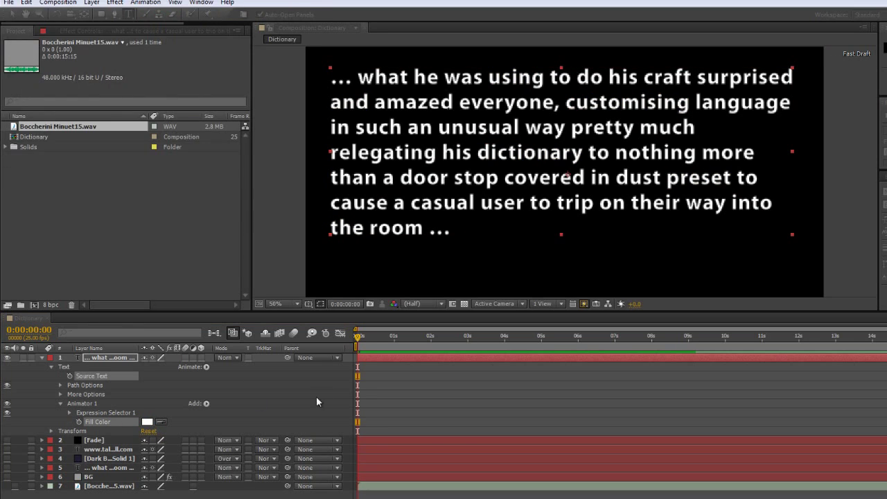
# - Add a starting keyframe for the Fill Color of Animator 1 at 0:00:02:01
pyautogui.click(419, 339)
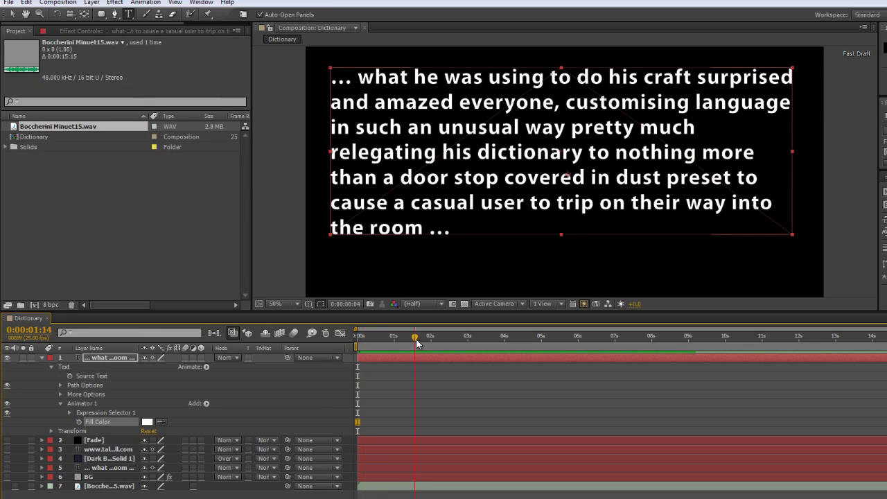
pyautogui.click(432, 339)
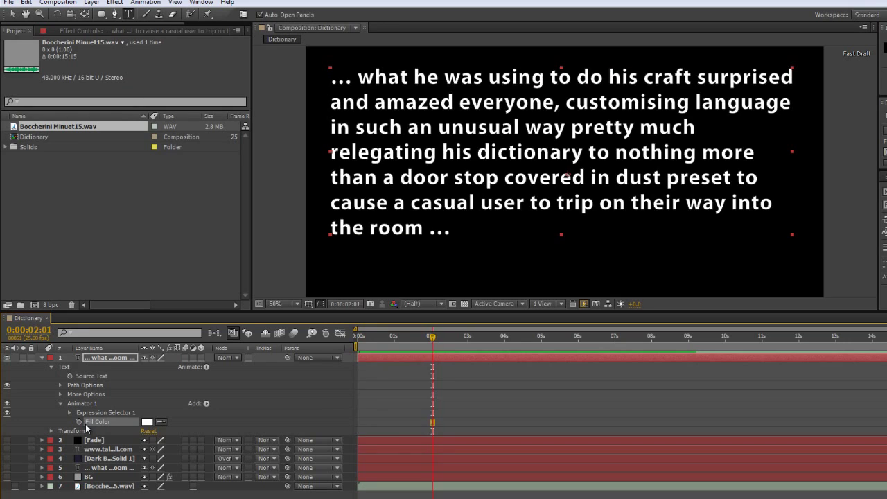
pyautogui.click(79, 422)
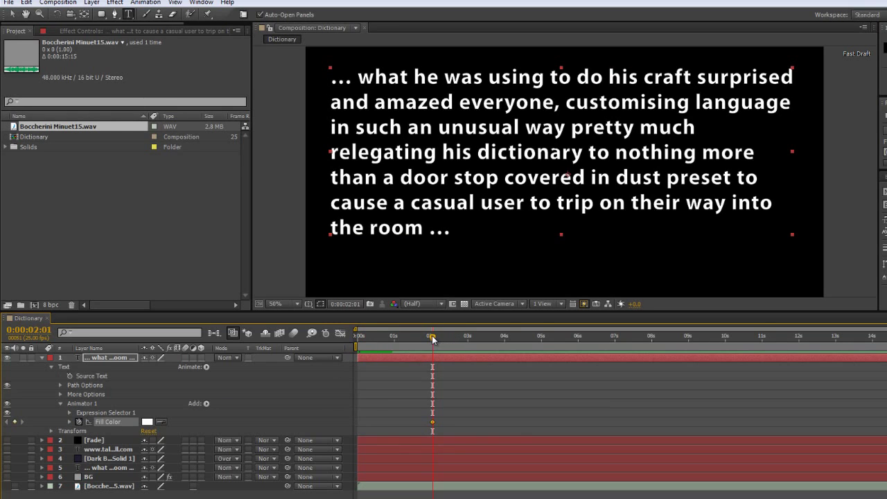
# - Keyframe the Fill Color to yellow at 0:00:03:24 and preview the colour change on the selected words
pyautogui.moveTo(433, 339); pyautogui.dragTo(503, 341)
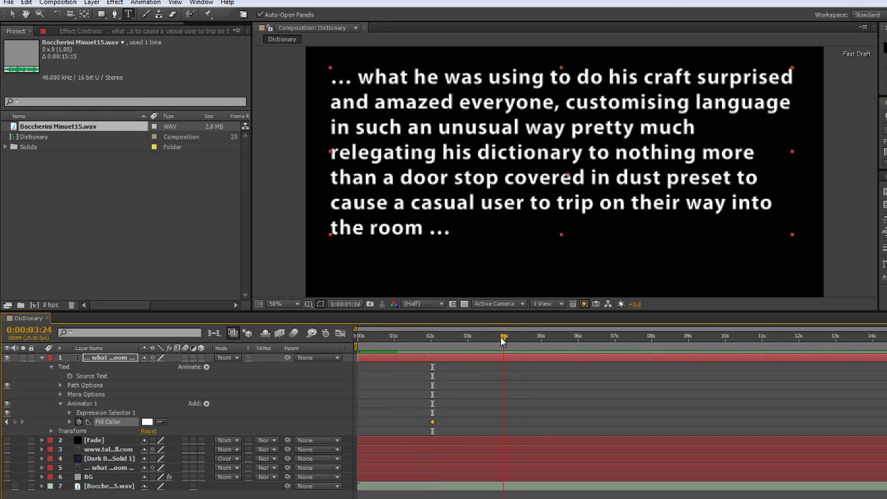
pyautogui.click(147, 421)
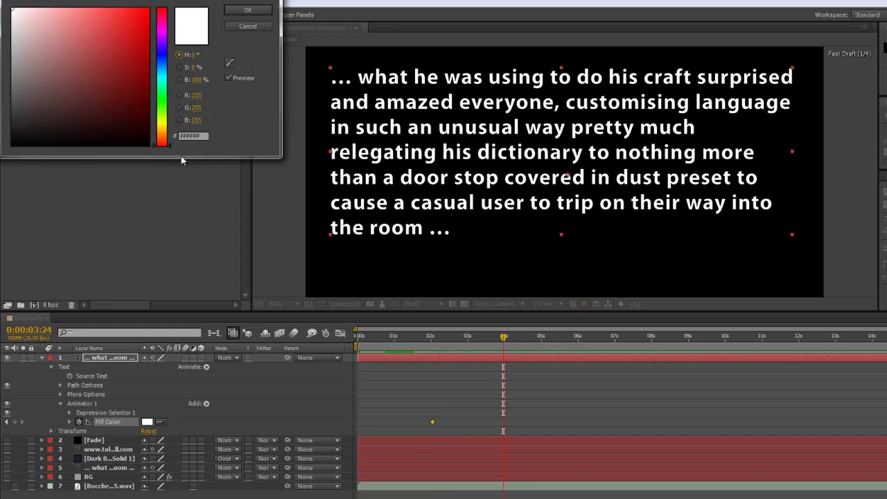
pyautogui.click(163, 117)
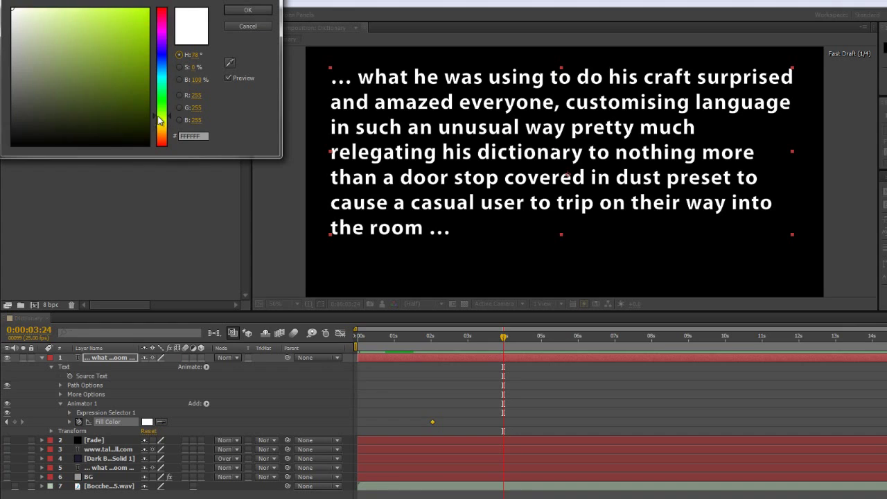
pyautogui.click(161, 123)
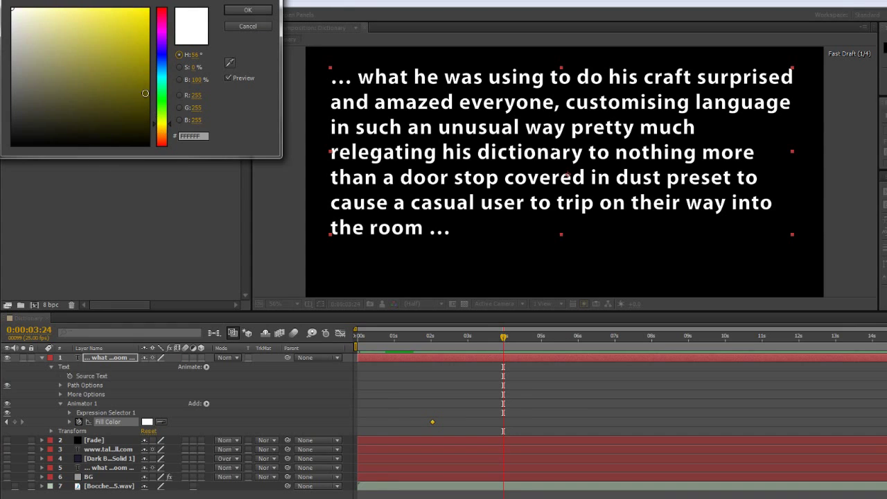
pyautogui.moveTo(145, 94); pyautogui.dragTo(140, 17)
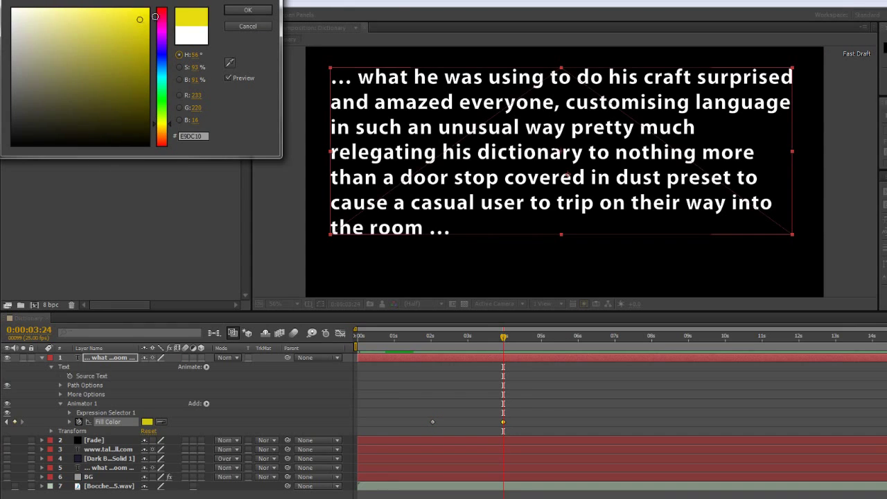
pyautogui.click(242, 10)
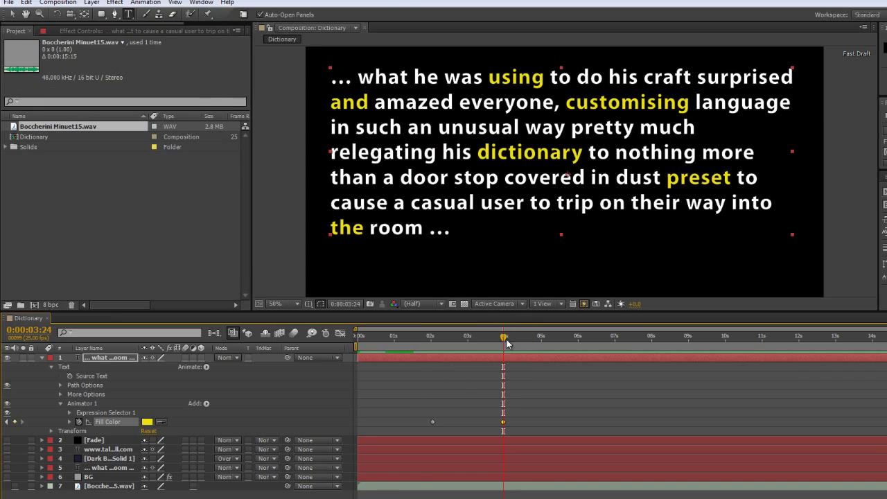
pyautogui.click(420, 338)
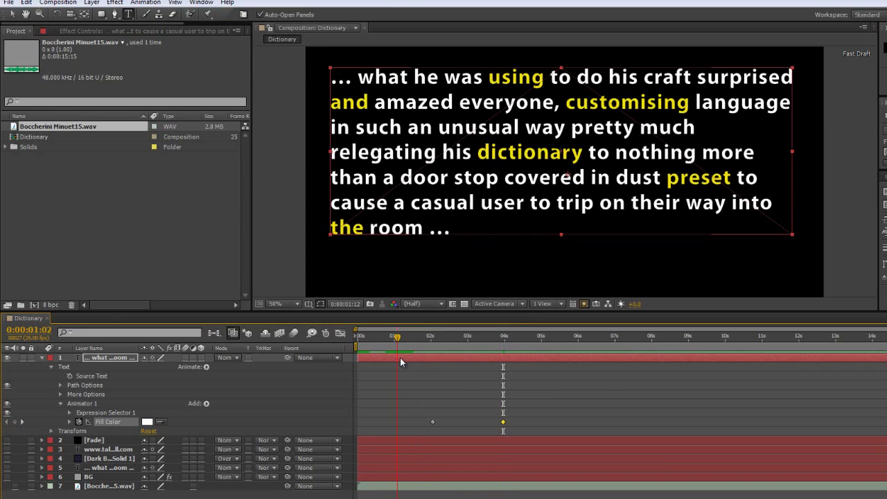
pyautogui.press('space')
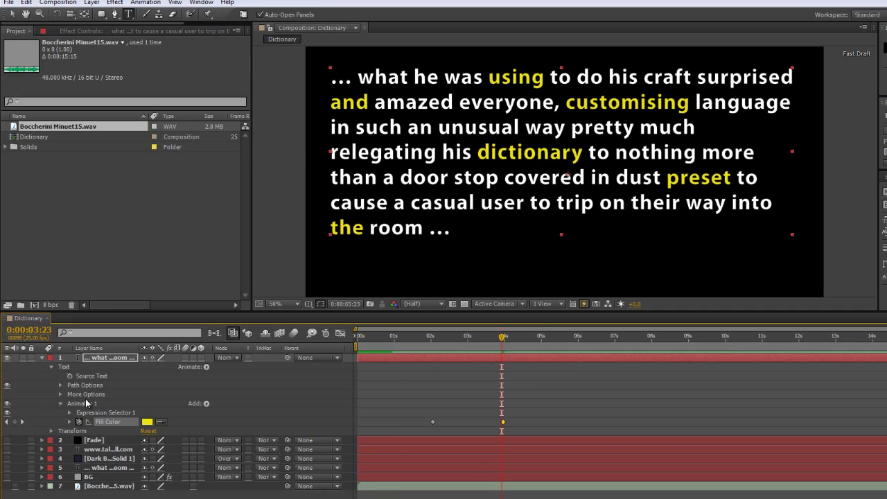
# - Add a Scale property to Animator 1 on the text layer
pyautogui.click(207, 404)
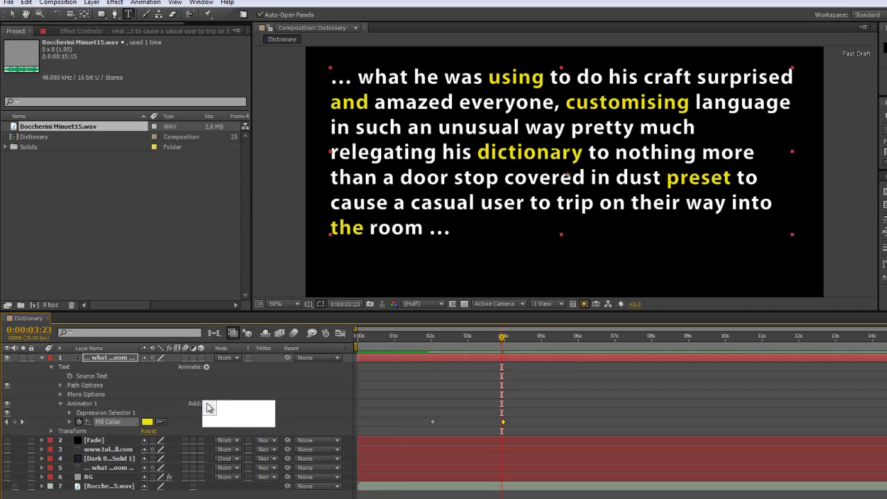
pyautogui.moveTo(239, 407)
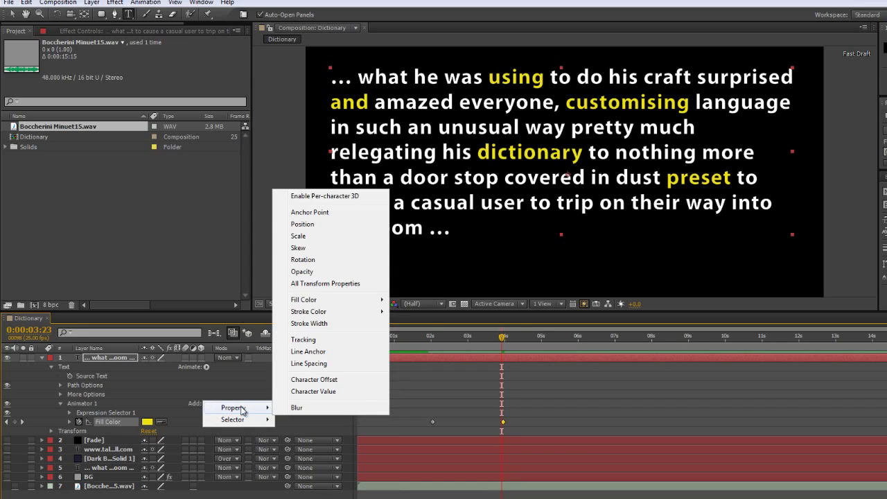
pyautogui.click(300, 236)
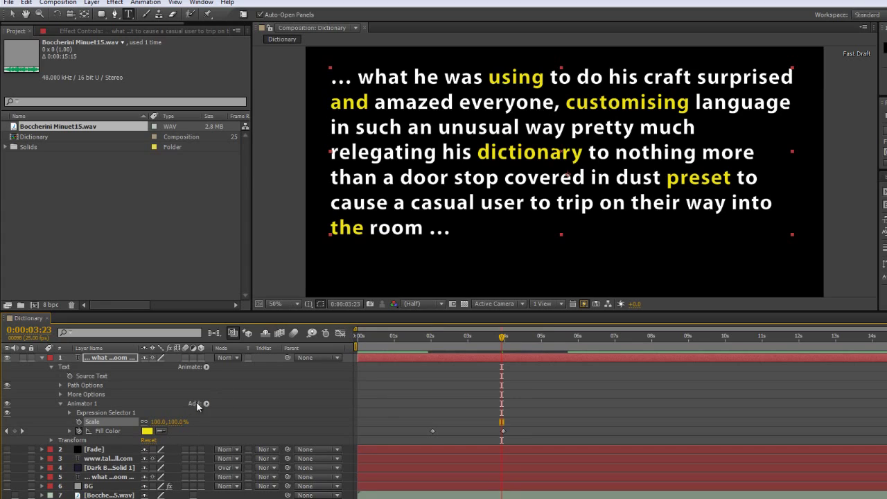
# - Try the Scale of Animator 1 at 120% and at 80%
pyautogui.click(176, 422)
pyautogui.write('120')
pyautogui.press('Return')
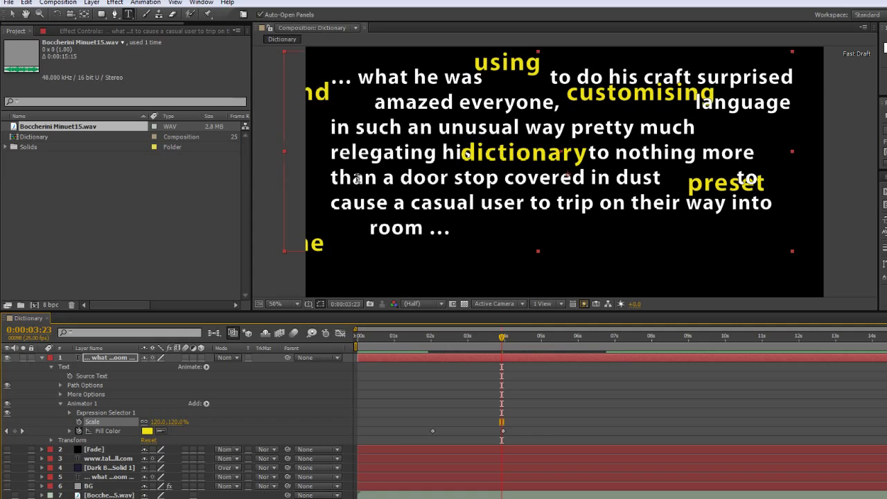
pyautogui.click(178, 423)
pyautogui.write('8')
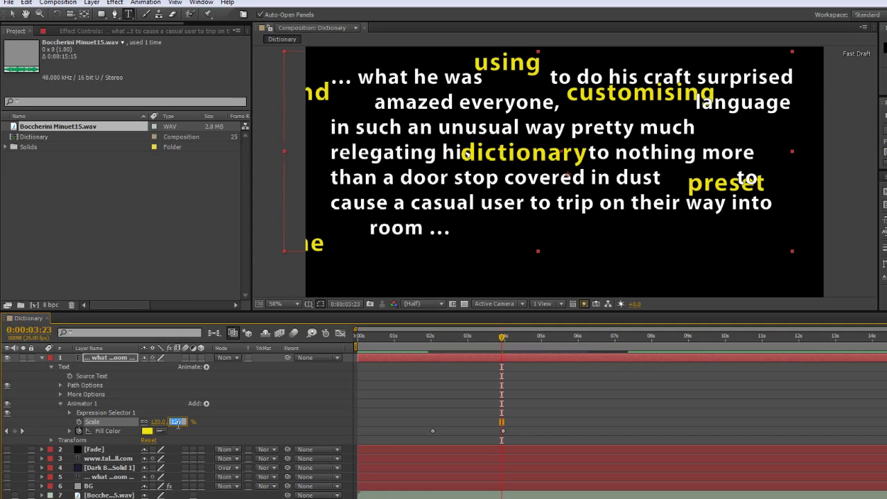
pyautogui.write('0')
pyautogui.press('Return')
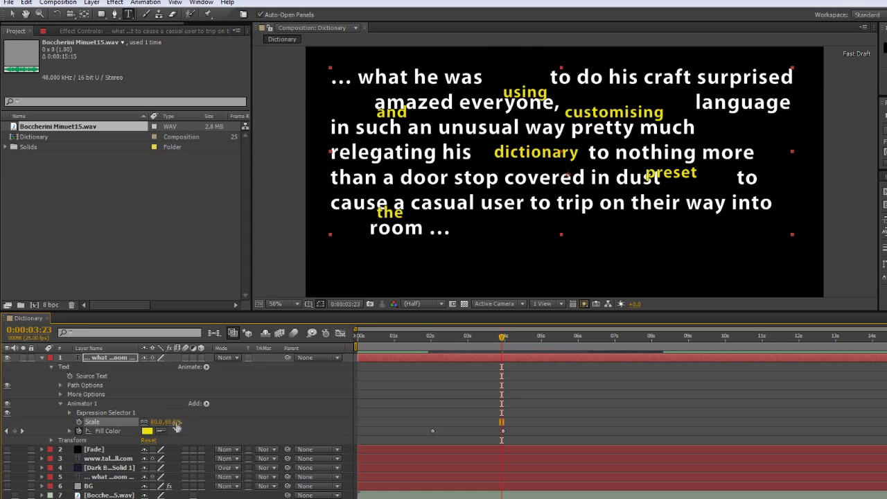
# - Restore the Scale of Animator 1 to 100%
pyautogui.click(171, 422)
pyautogui.write('100')
pyautogui.press('Return')
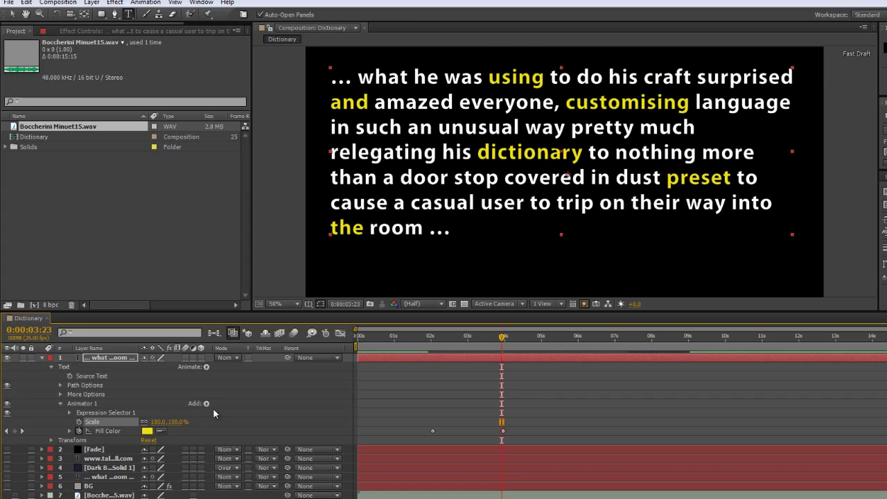
# - Review the properties that can be added to Animator 1, and select that animator
pyautogui.click(206, 404)
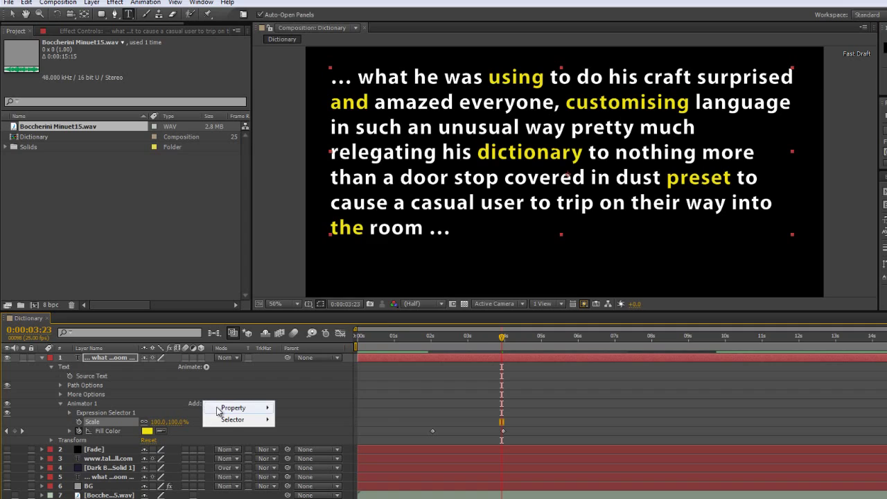
pyautogui.moveTo(218, 410)
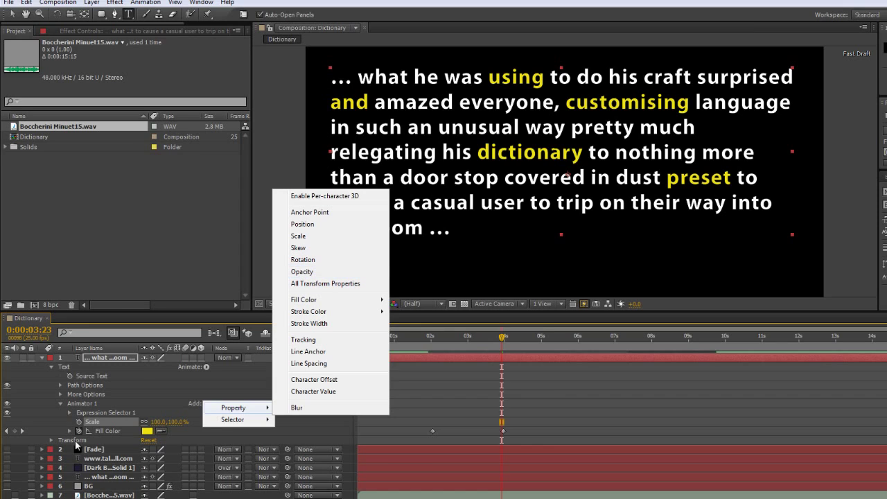
pyautogui.click(95, 407)
pyautogui.click(95, 407)
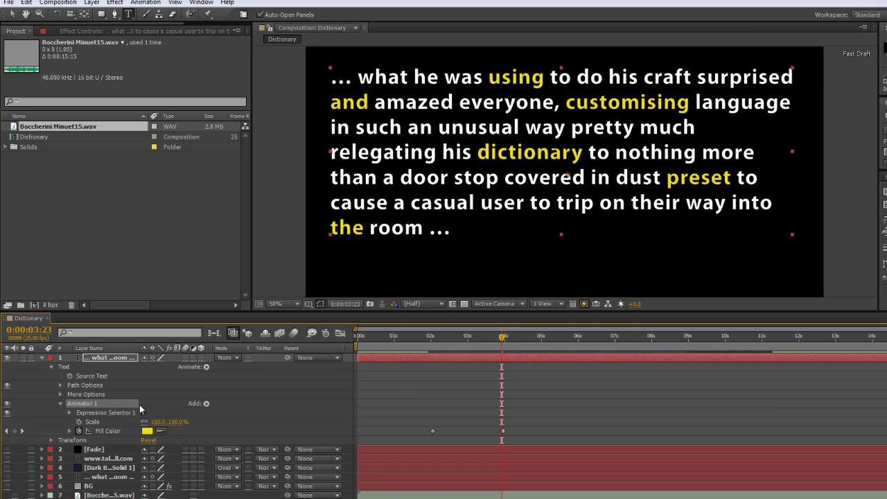
pyautogui.click(206, 407)
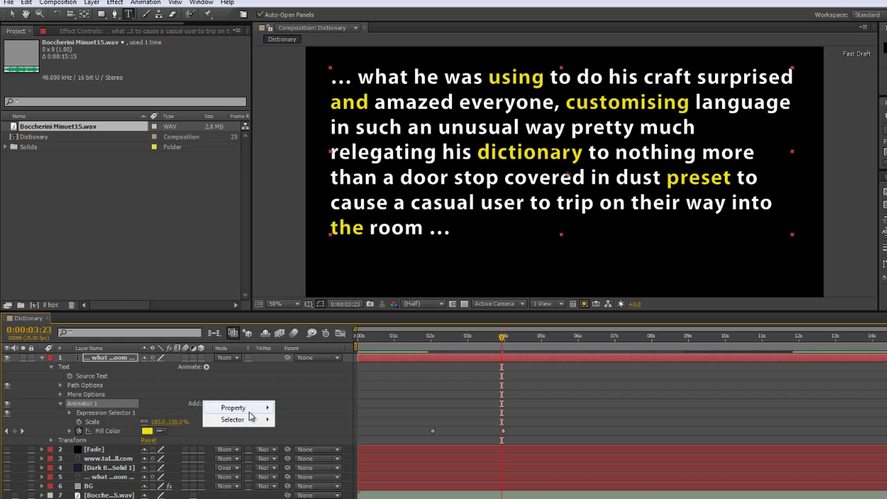
pyautogui.moveTo(236, 408)
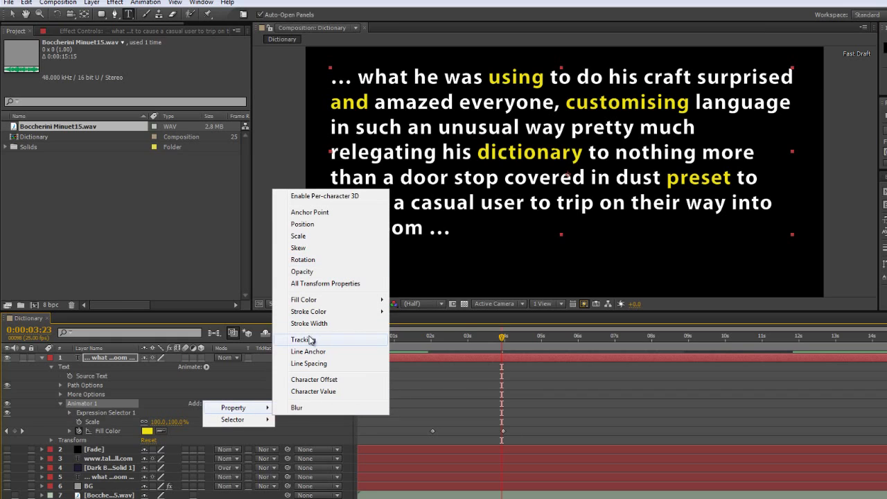
pyautogui.moveTo(309, 316)
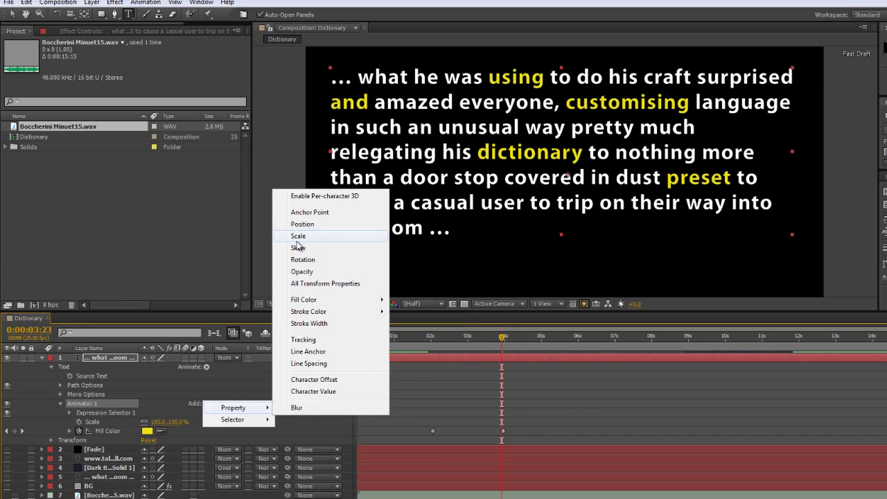
pyautogui.click(147, 402)
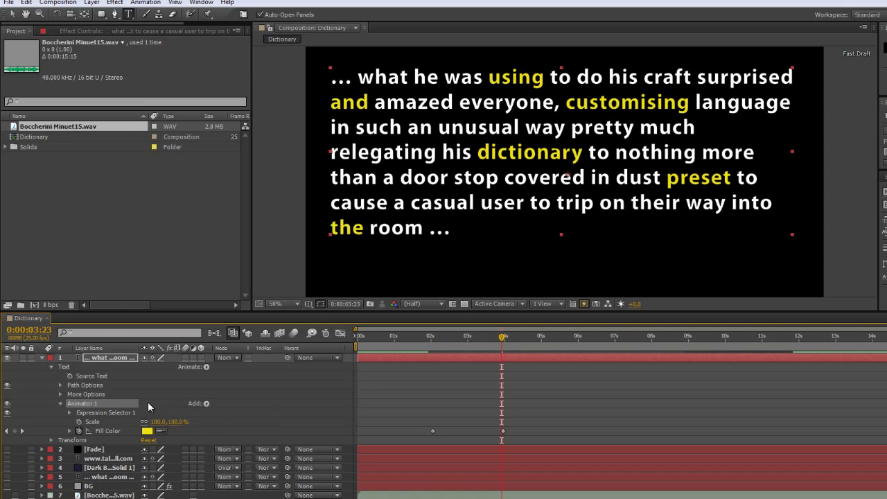
# - Collapse Animator 1 on the text layer and rename it as Include Group
pyautogui.click(61, 403)
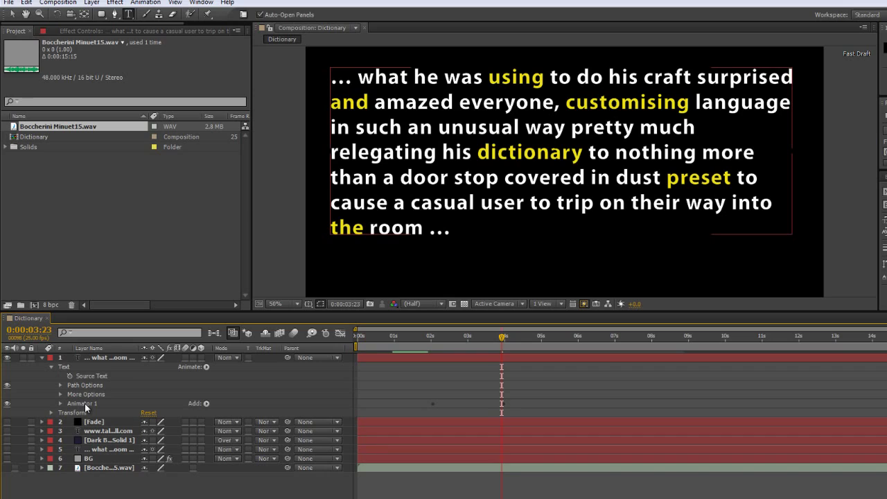
pyautogui.click(84, 406)
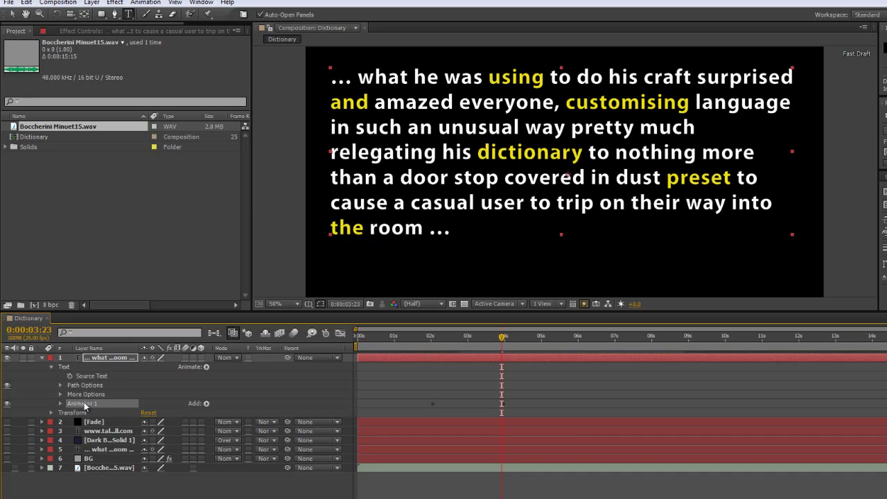
pyautogui.press('Return')
pyautogui.write('Include Group')
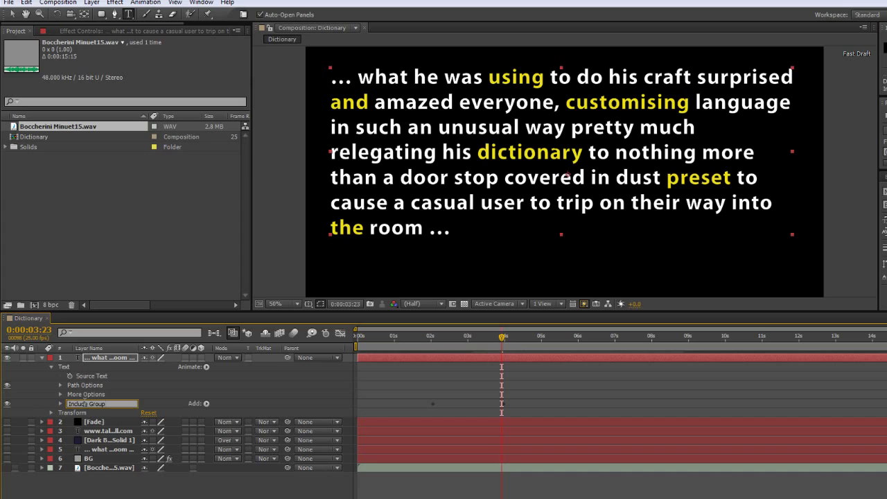
pyautogui.press('Return')
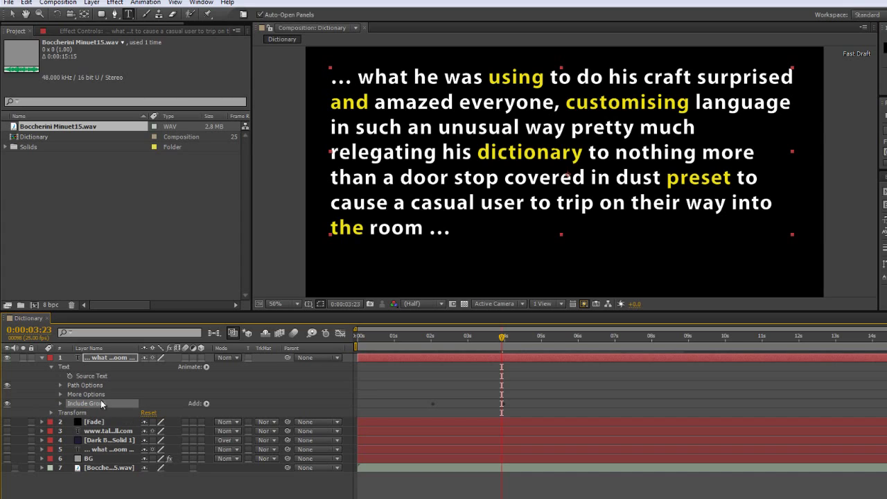